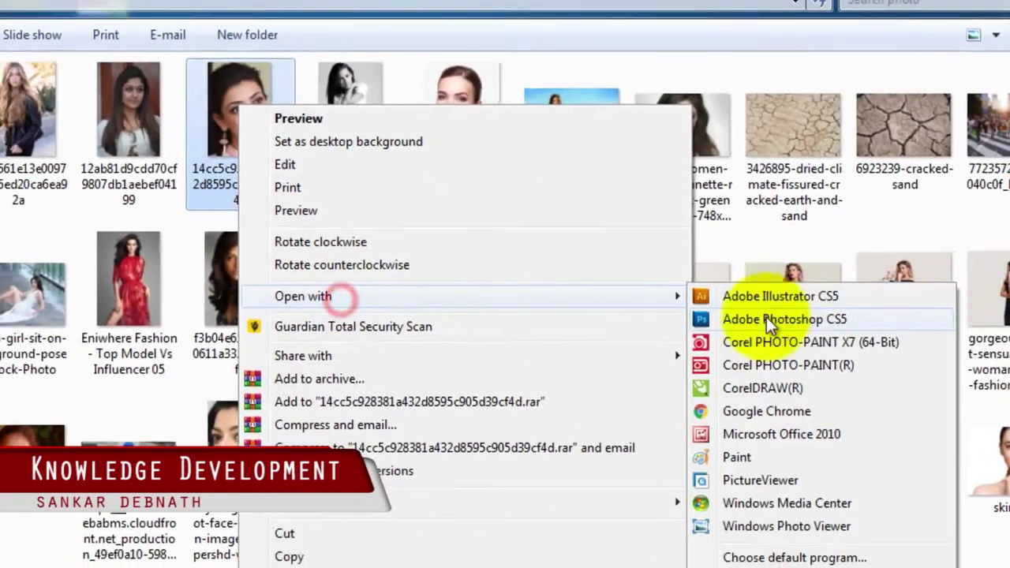
- Open the portrait photo 14cc5c928381a432d8595c905d39cf4d.jpg in Adobe Photoshop CS5
click(766, 319)
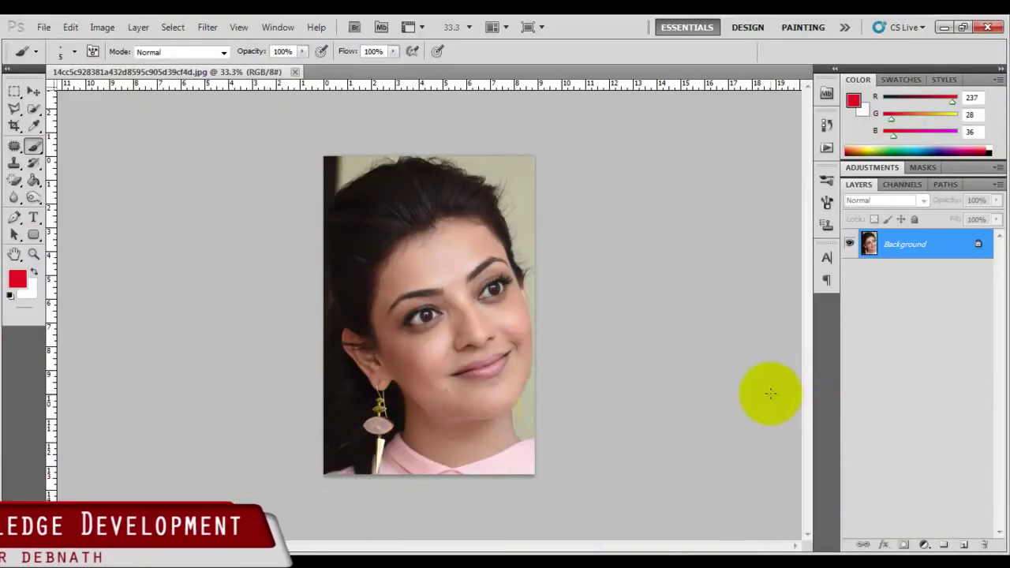
- Zoom the portrait to 100% and scroll so the face and lips are centred
key(ctrl+plus)
key(ctrl+plus)
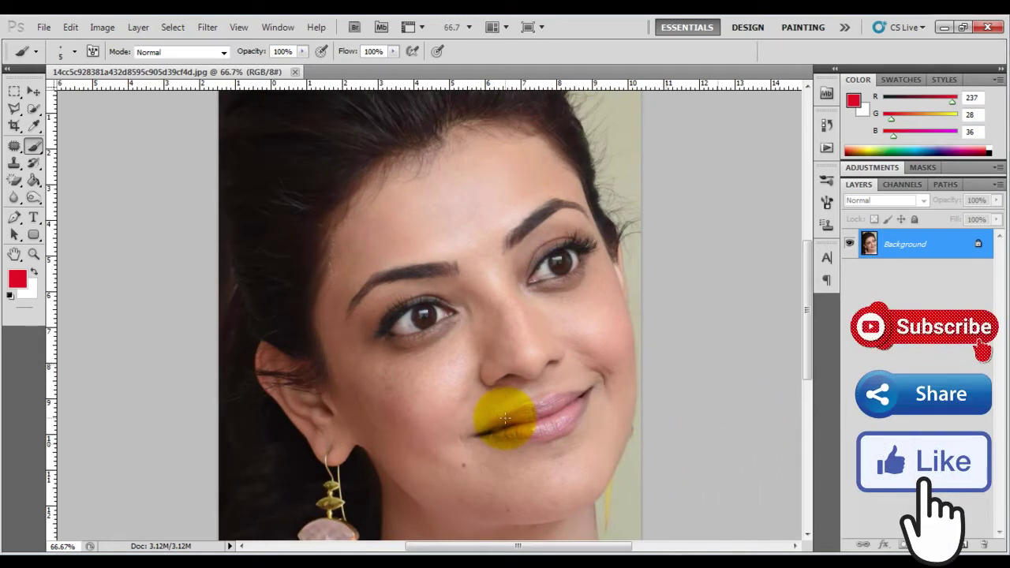
key(ctrl+plus)
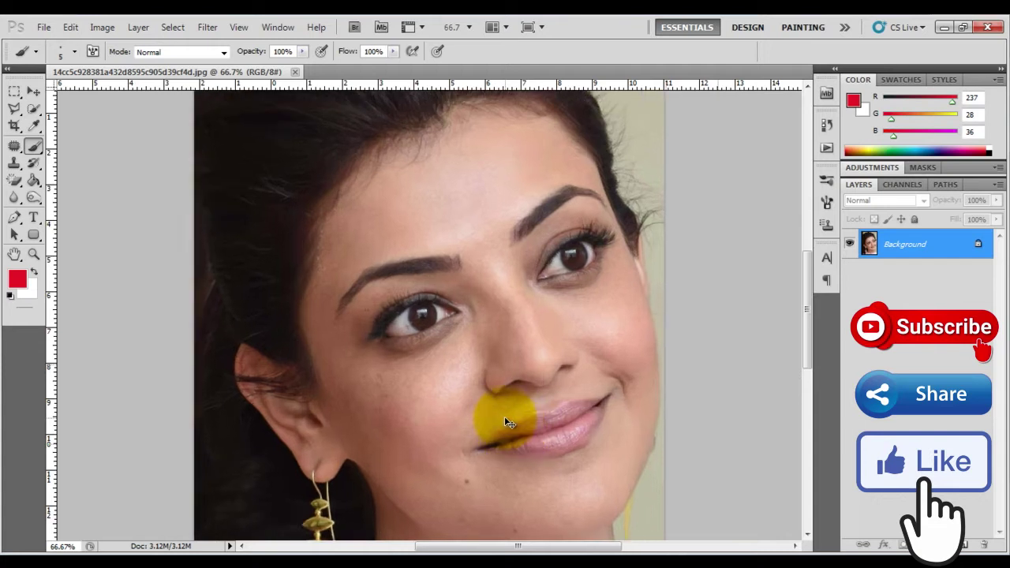
scroll(597, 434, down, 2)
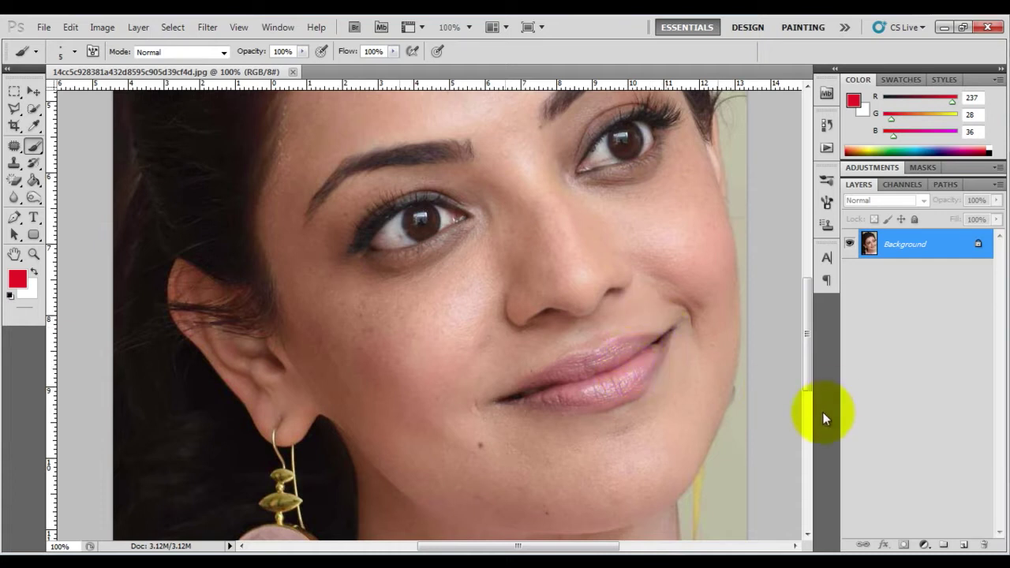
- Add a Solid Color fill layer in bright red, with R 255 and C 2
click(927, 546)
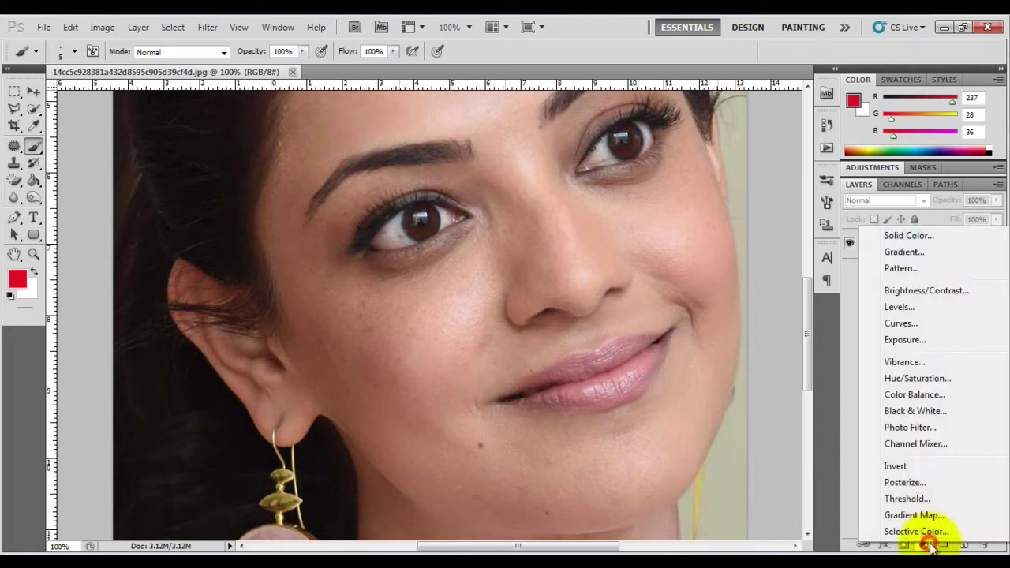
click(895, 235)
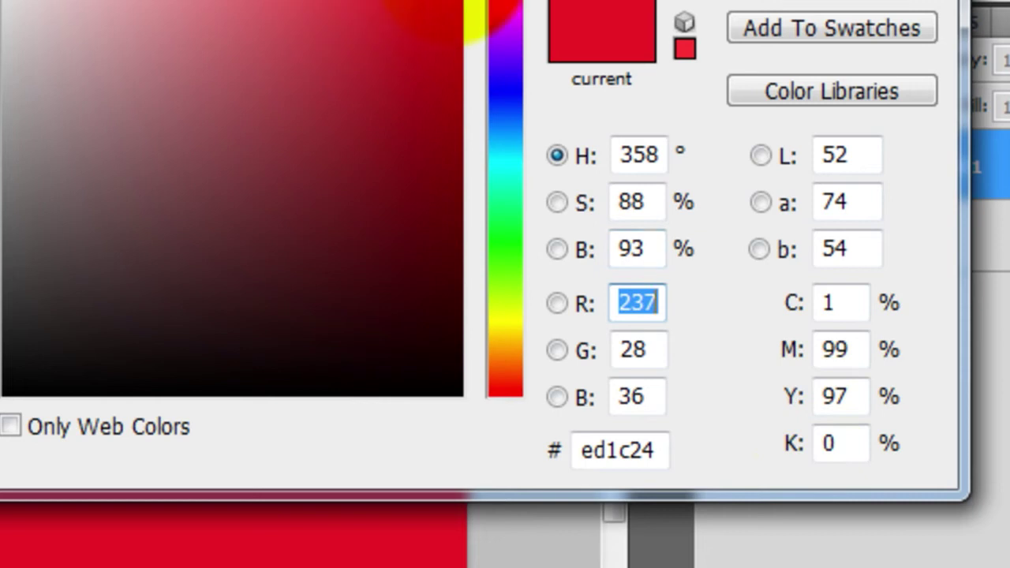
text(255)
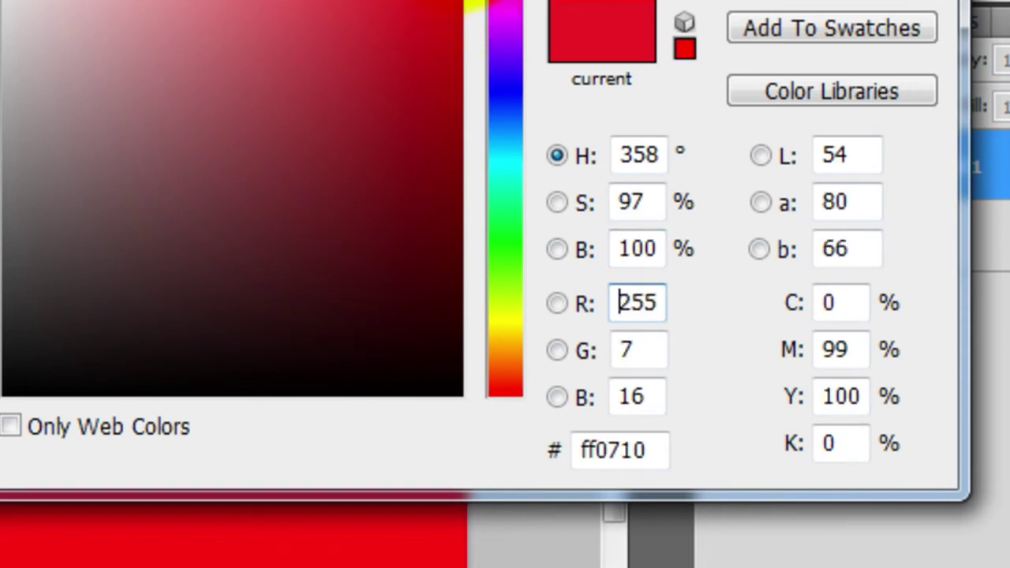
click(846, 302)
drag(846, 302, 820, 299)
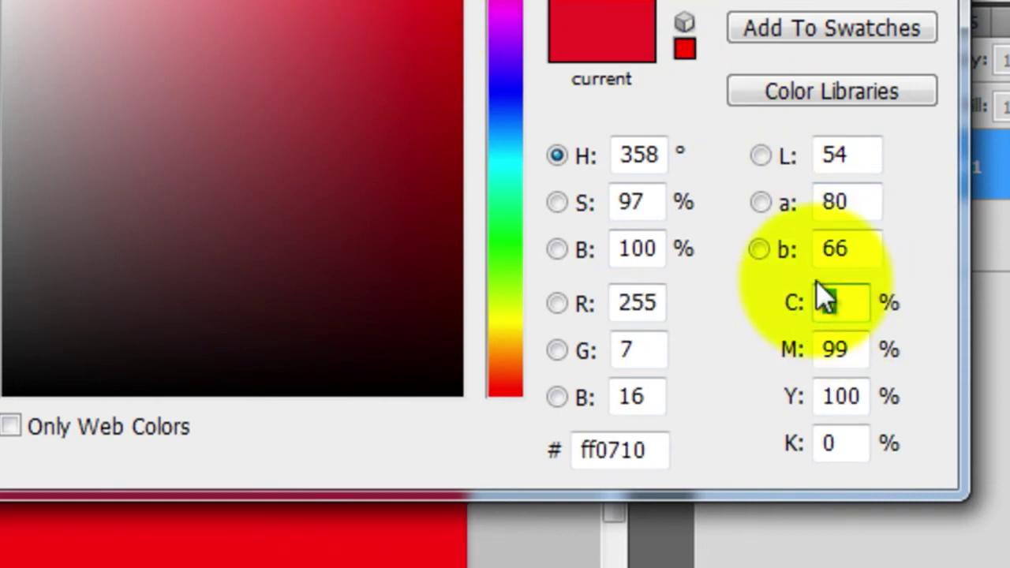
text(4)
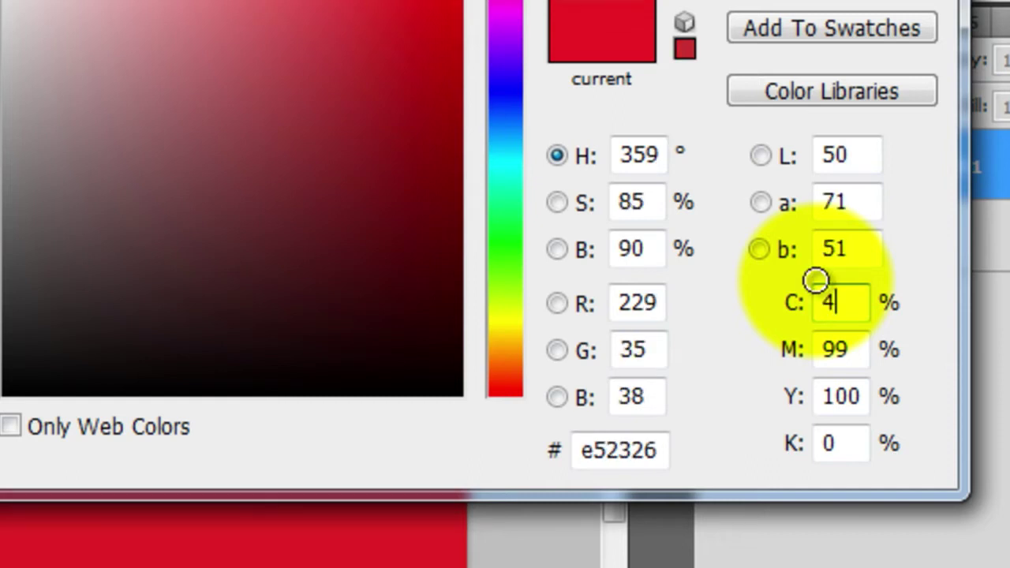
key(BackSpace)
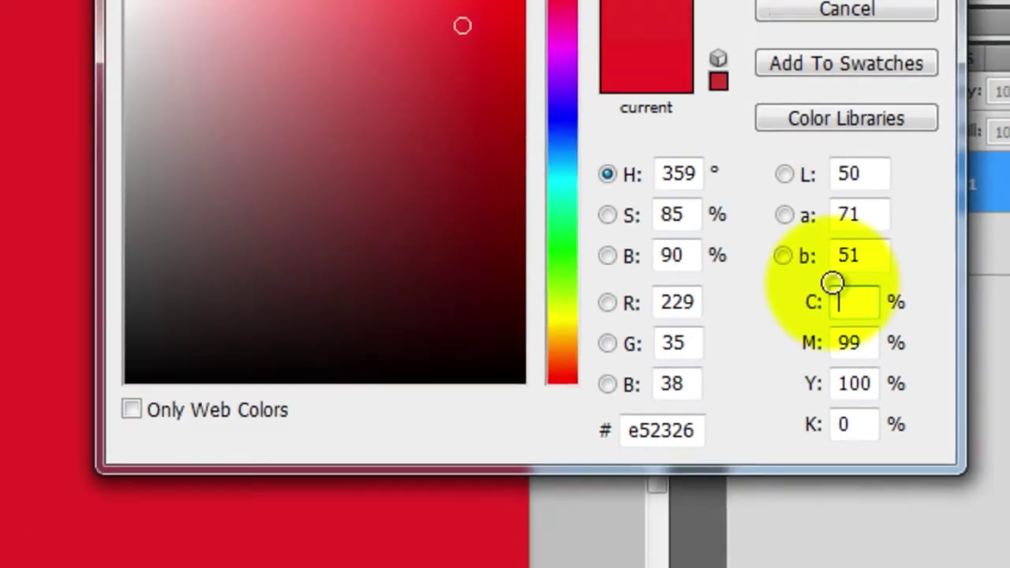
text(2)
click(893, 140)
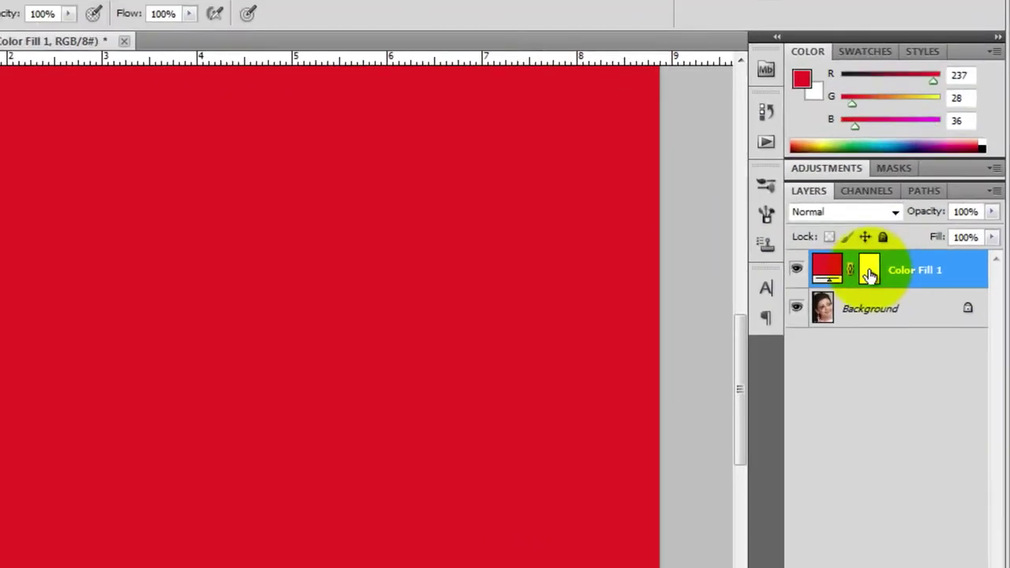
- Target the Color Fill 1 mask with the Brush tool and black as the foreground colour
click(905, 247)
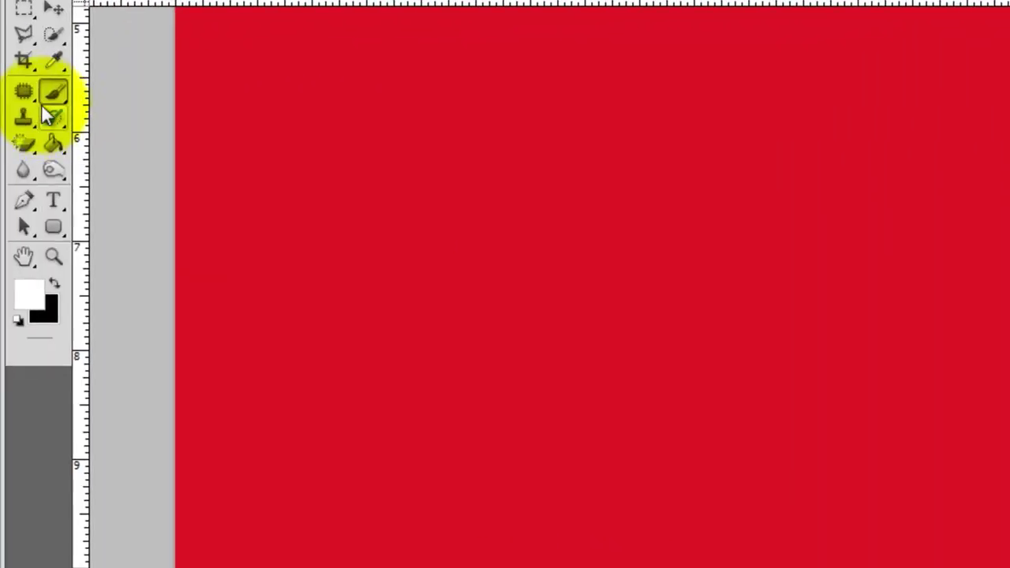
click(52, 93)
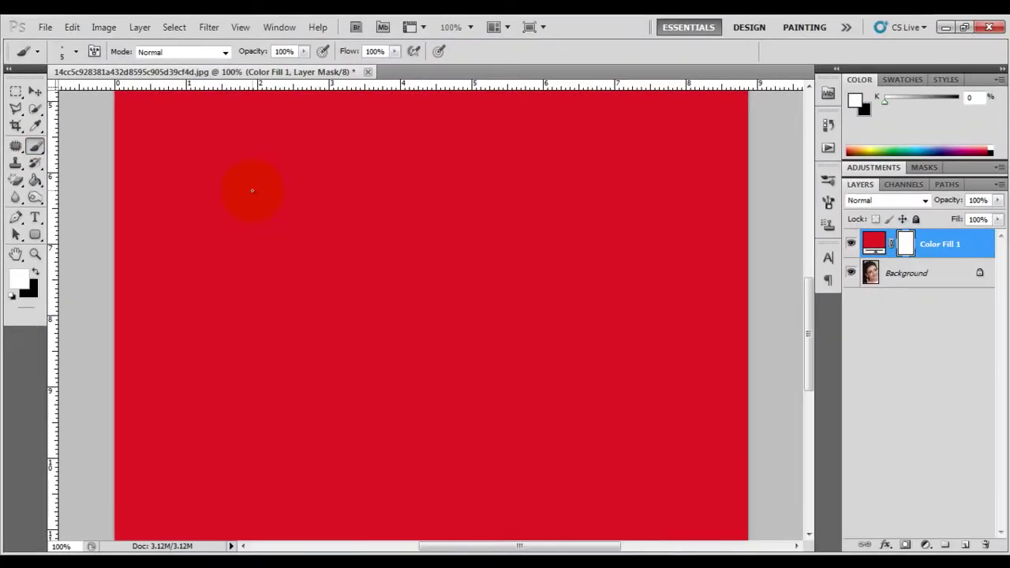
key(ctrl+minus)
key(ctrl+minus)
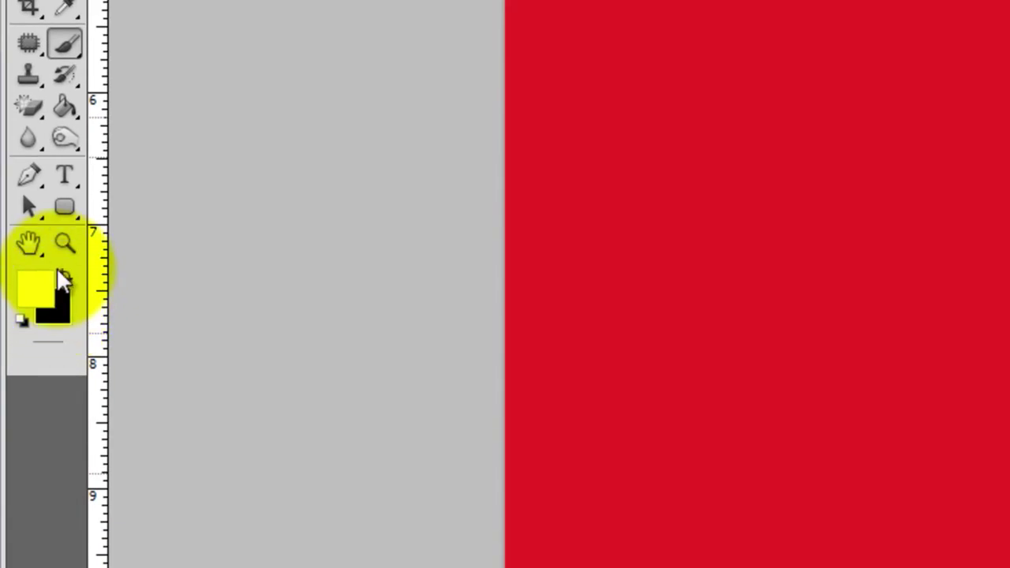
click(62, 280)
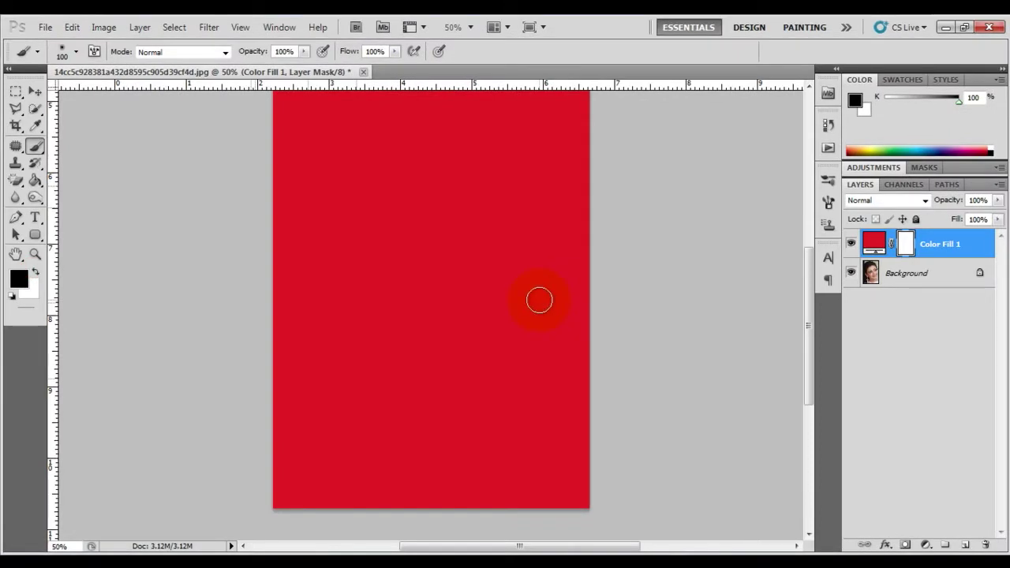
- Paint black across the whole canvas to remove the red from face, hair, neck and corners
mouse_move(539, 300)
mouse_down()
mouse_move(572, 230)
mouse_move(300, 119)
mouse_up()
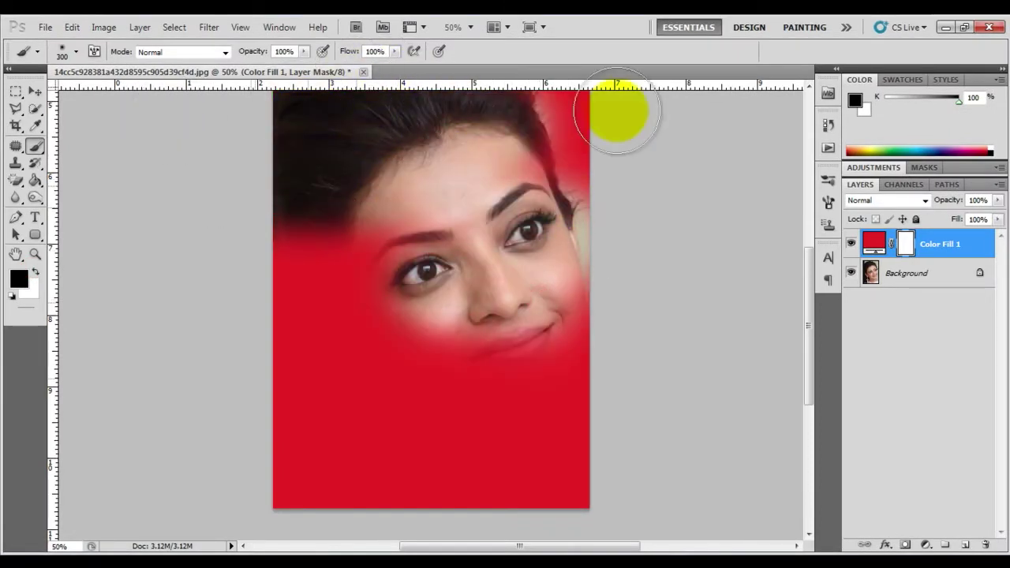
scroll(620, 270, up, 3)
click(582, 182)
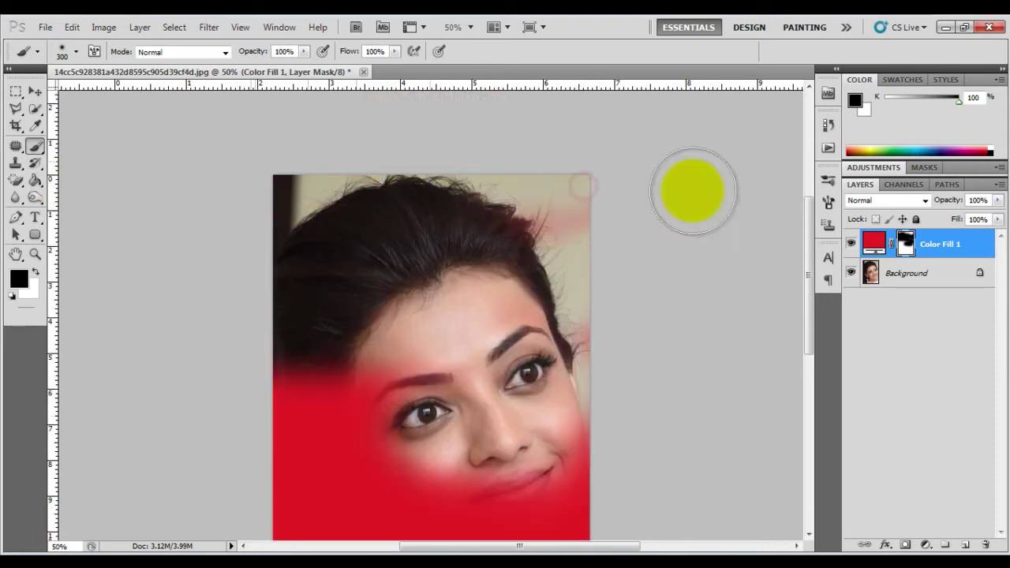
scroll(327, 365, down, 3)
mouse_move(311, 226)
mouse_down()
mouse_move(314, 456)
mouse_move(300, 463)
mouse_up()
mouse_move(293, 214)
mouse_down()
mouse_move(419, 371)
mouse_move(381, 371)
mouse_move(505, 451)
mouse_move(480, 433)
mouse_move(529, 387)
mouse_move(513, 330)
mouse_move(597, 147)
mouse_up()
drag(497, 334, 604, 389)
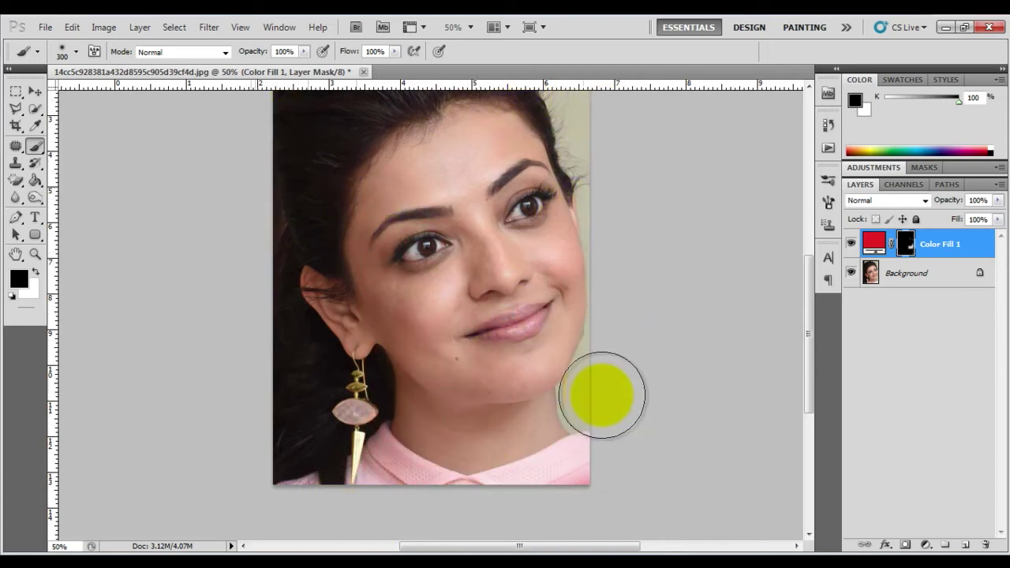
scroll(551, 375, up, 3)
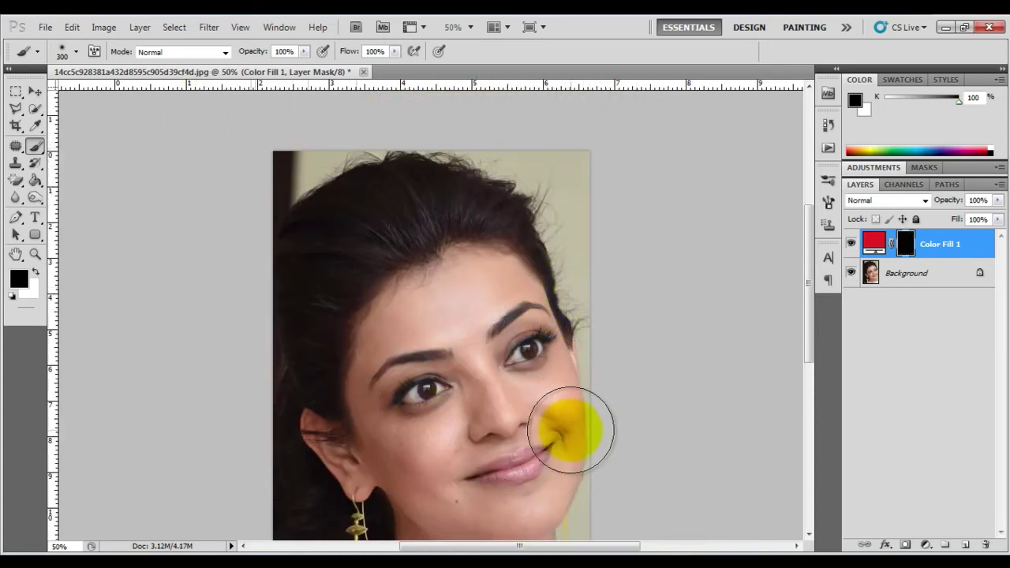
scroll(568, 394, down, 1)
scroll(568, 395, down, 3)
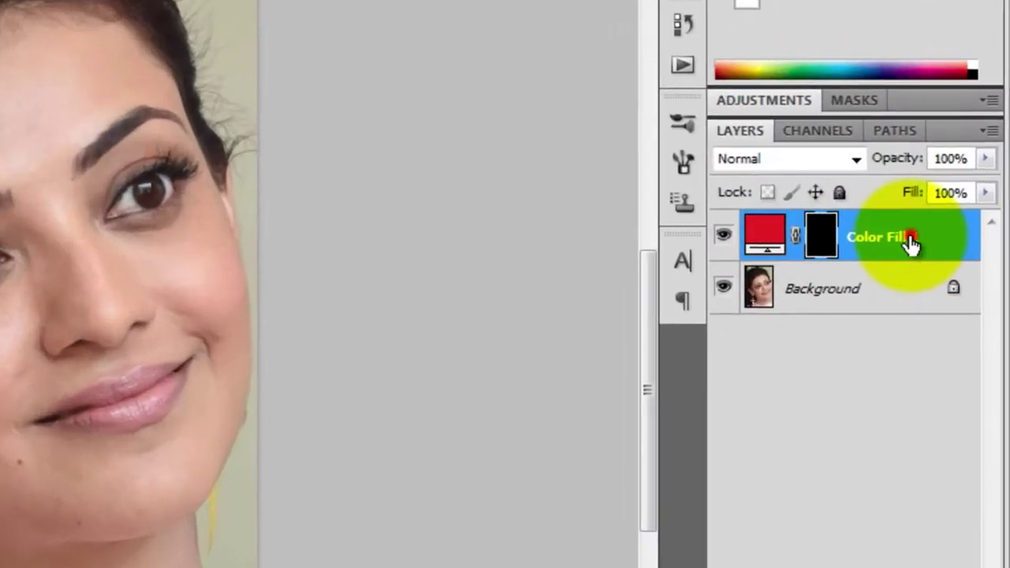
- Duplicate Color Fill 1 as a hidden copy, then zoom to 200% on the lips
click(957, 244)
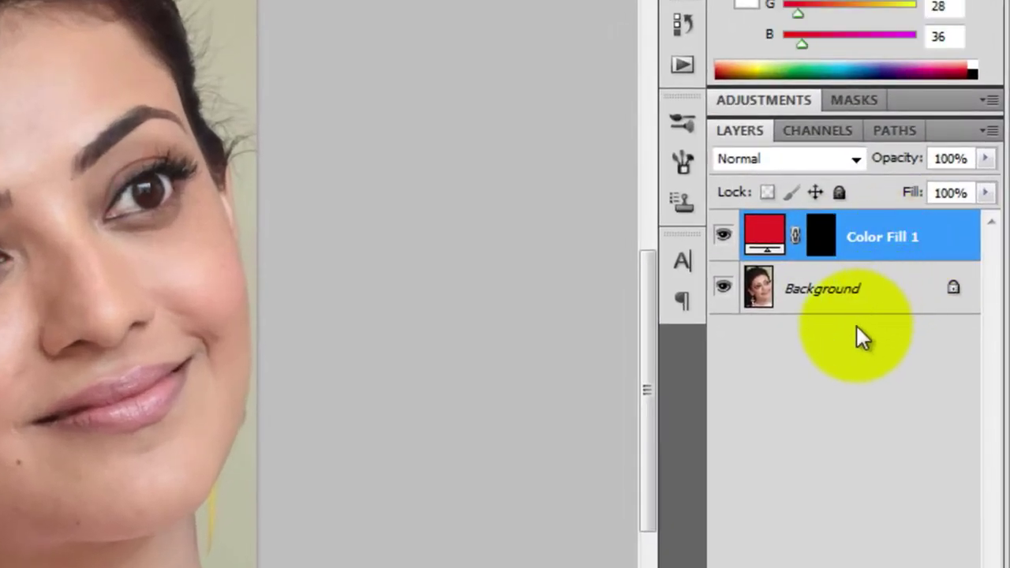
key(ctrl+j)
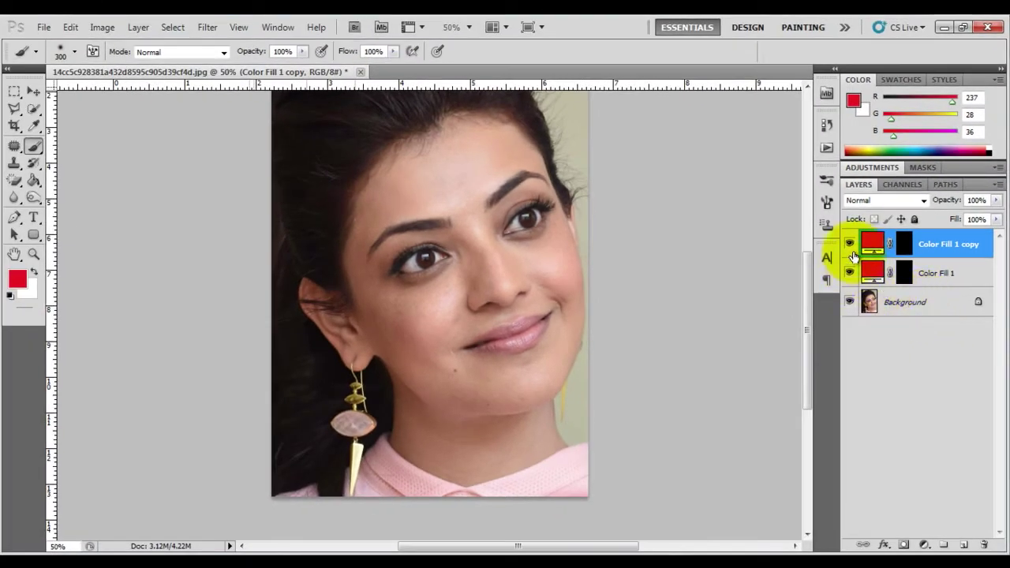
click(850, 244)
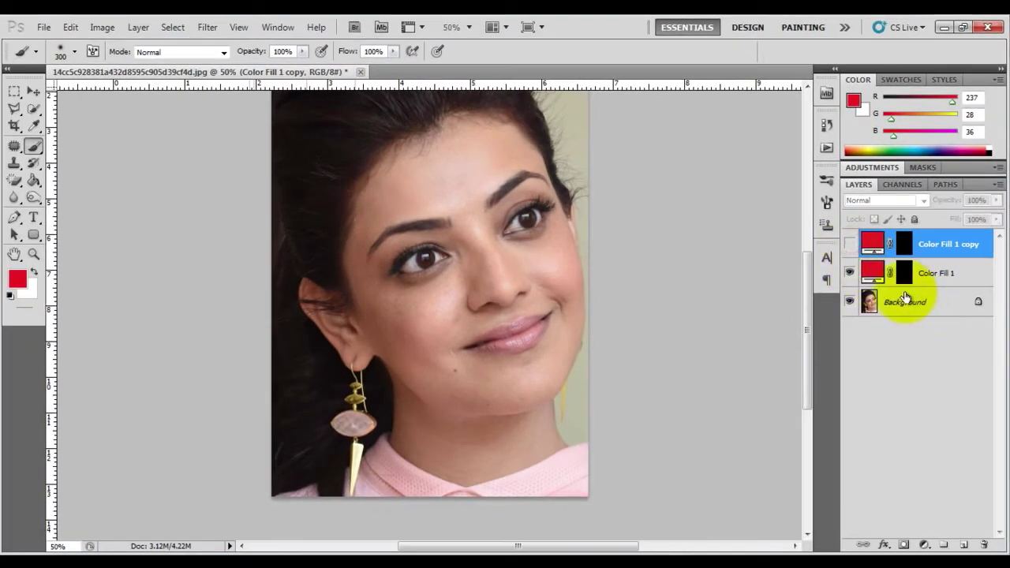
key(ctrl+plus)
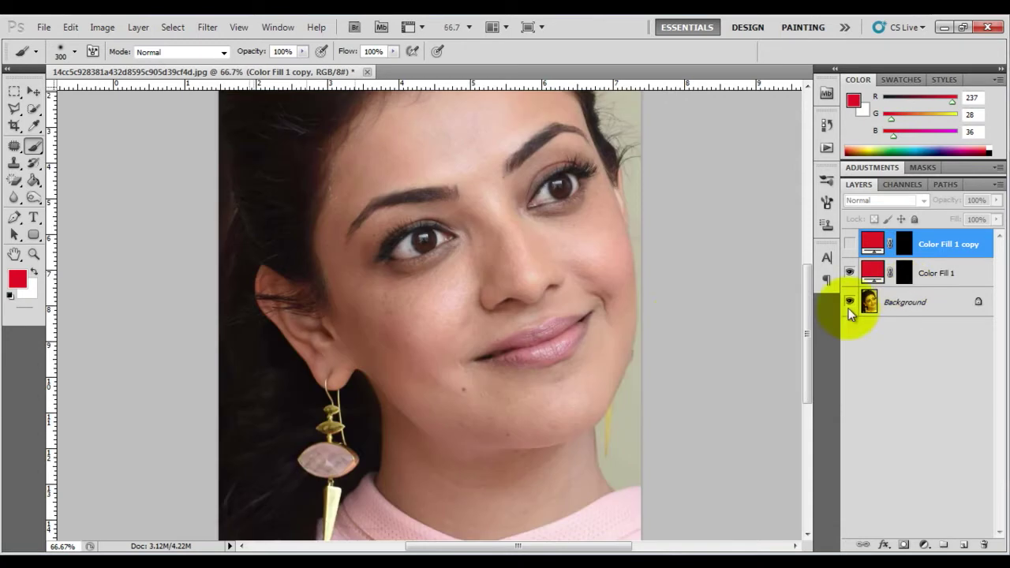
key(ctrl+plus)
key(ctrl+plus)
mouse_move(632, 357)
mouse_down()
mouse_move(485, 218)
mouse_move(368, 191)
mouse_up()
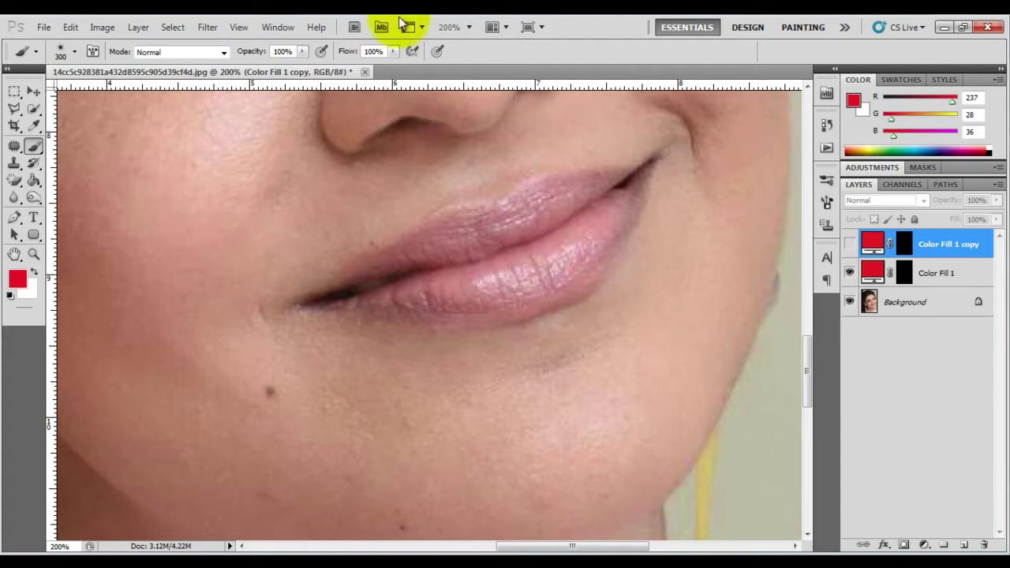
- Target the Color Fill 1 mask with a smaller white brush, undoing a stray upper-lip stroke
click(905, 272)
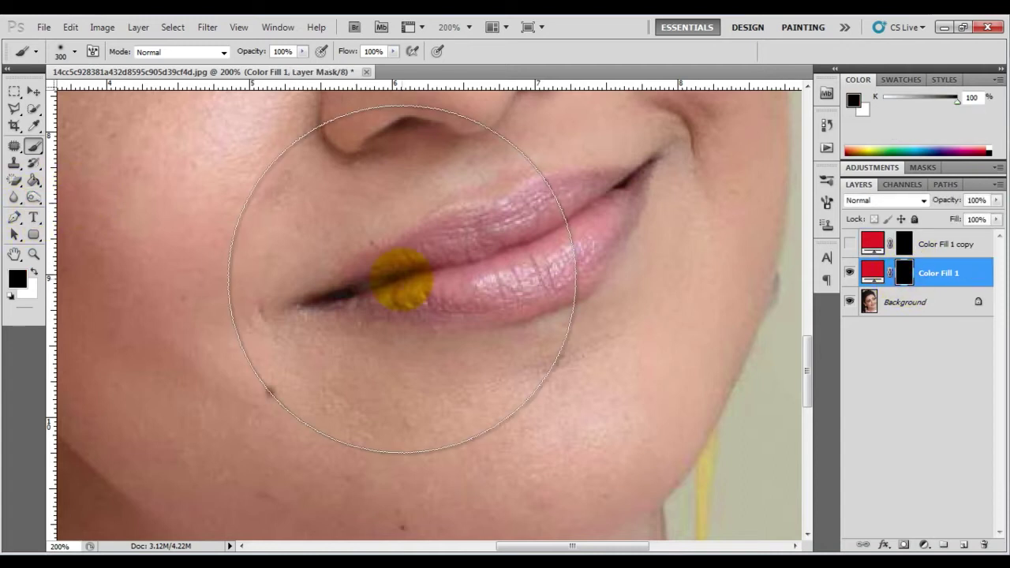
key(bracketleft)
key(bracketleft)
key(bracketleft)
key(bracketleft)
key(bracketleft)
key(bracketleft)
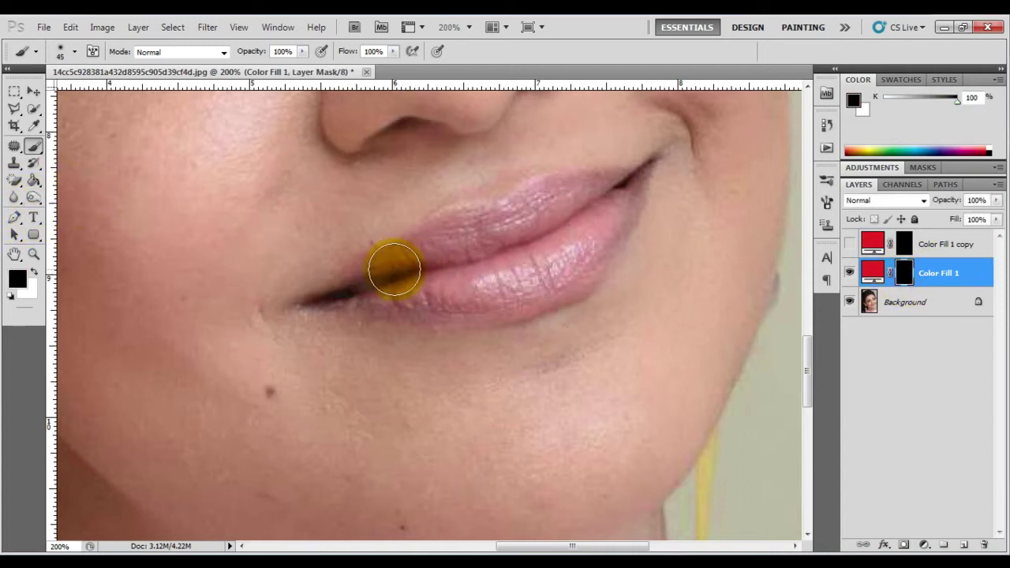
key(x)
mouse_move(484, 231)
mouse_down()
mouse_move(597, 232)
mouse_move(560, 244)
mouse_move(582, 208)
mouse_up()
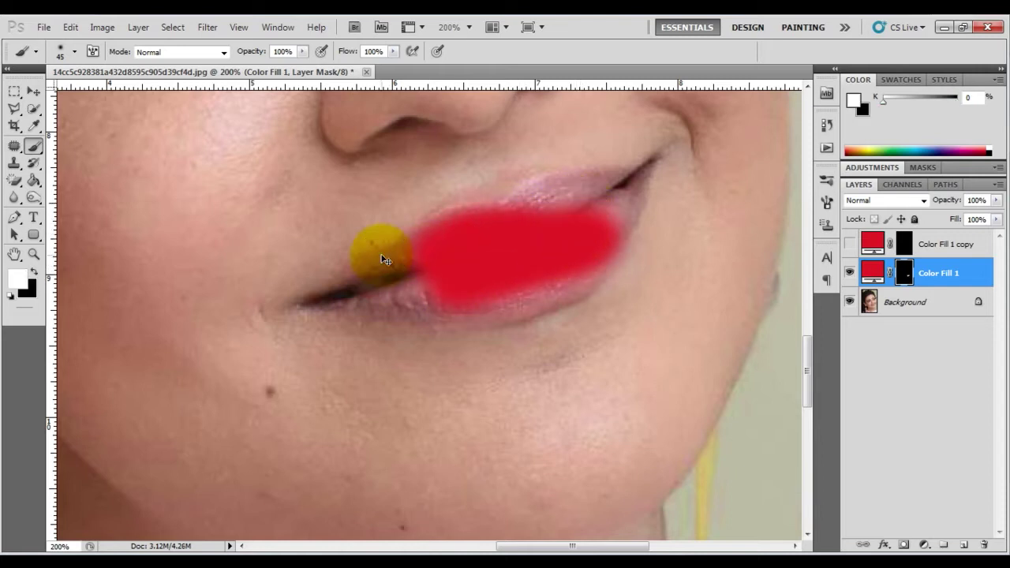
key(ctrl+z)
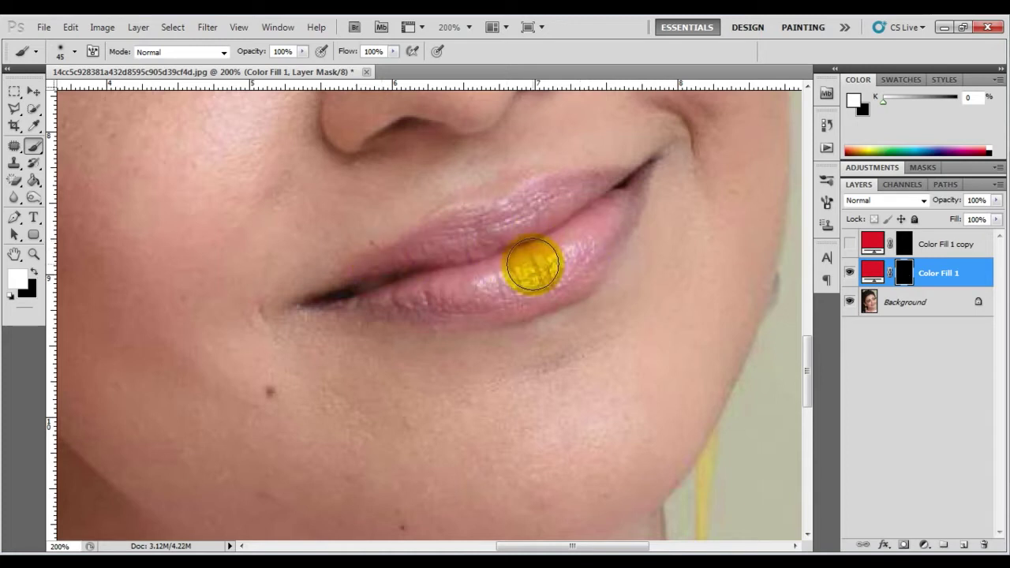
- Zoom to 400% on the lips and set a soft 10 px standard brush
key(ctrl+plus)
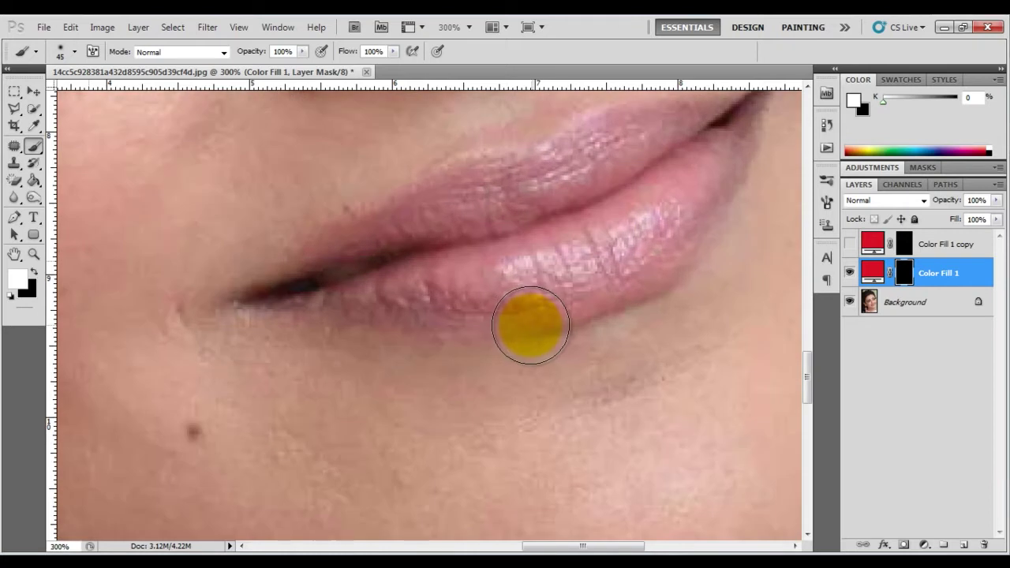
key(bracketleft)
key(bracketleft)
key(bracketleft)
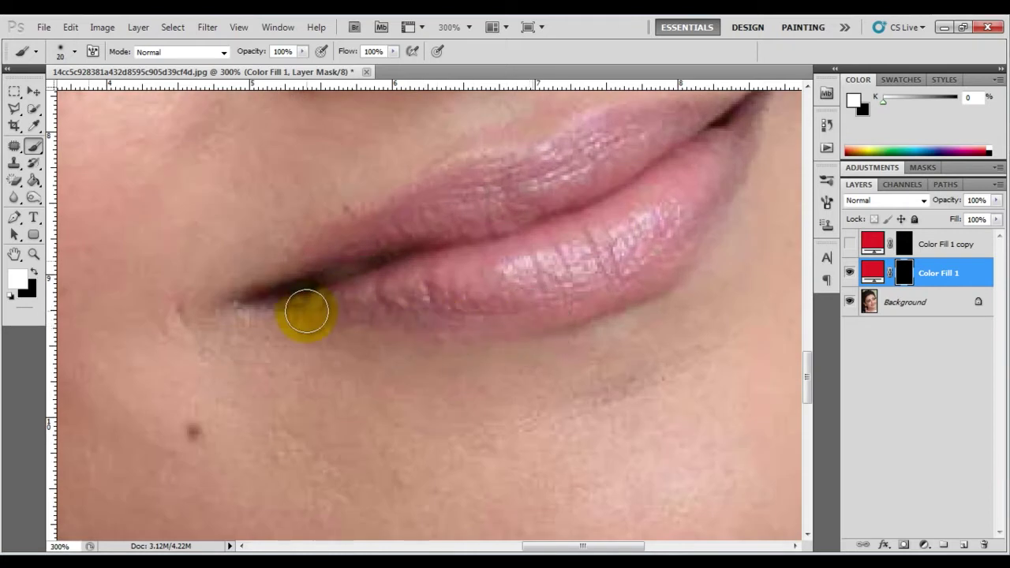
key(bracketleft)
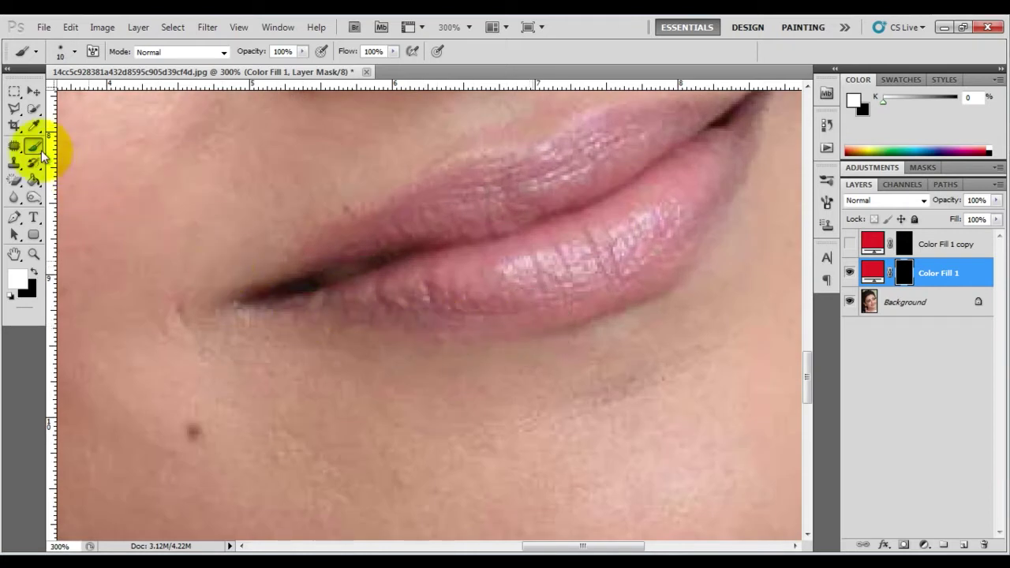
right_click(38, 147)
click(79, 145)
right_click(505, 270)
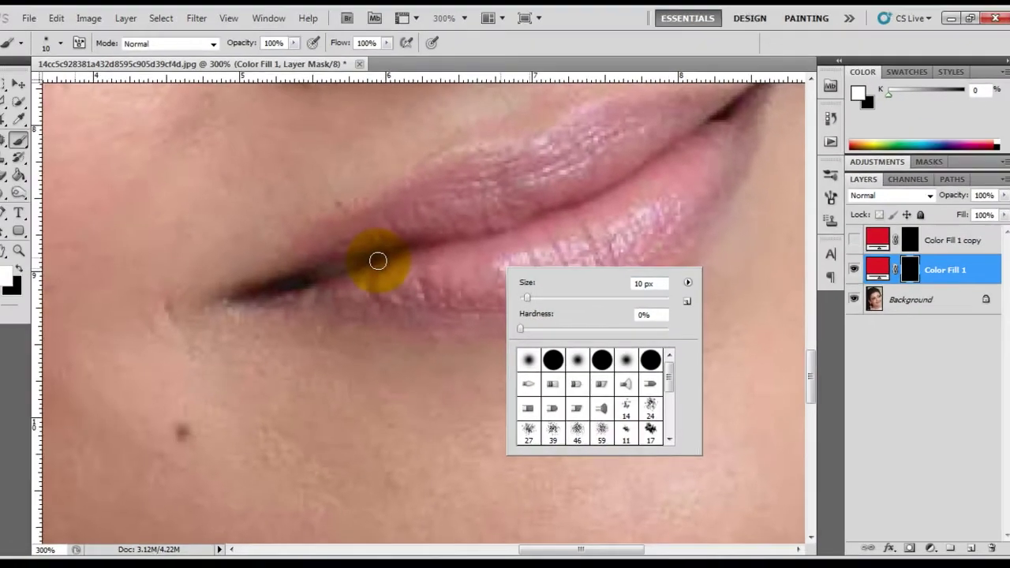
click(400, 294)
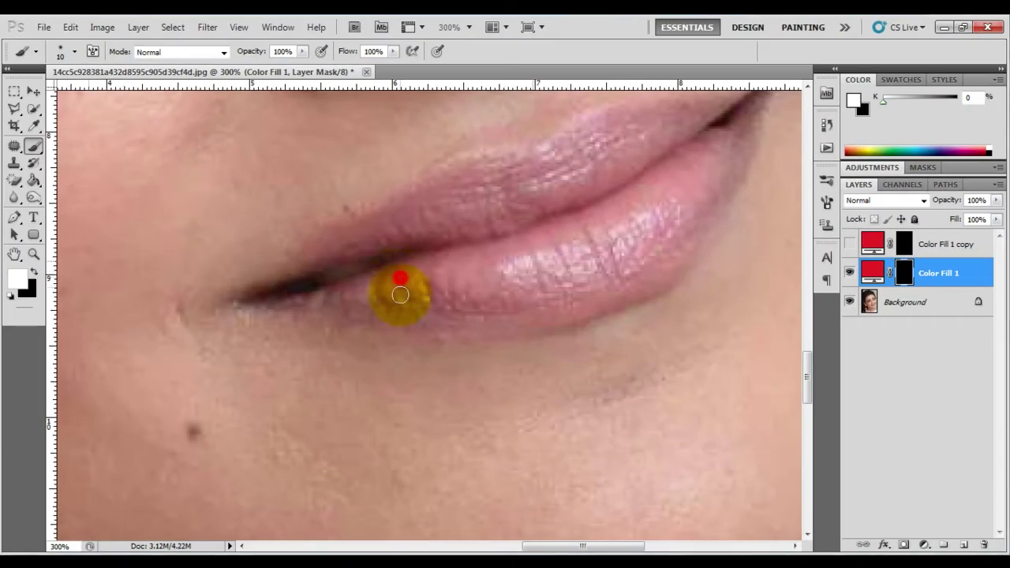
key(ctrl+plus)
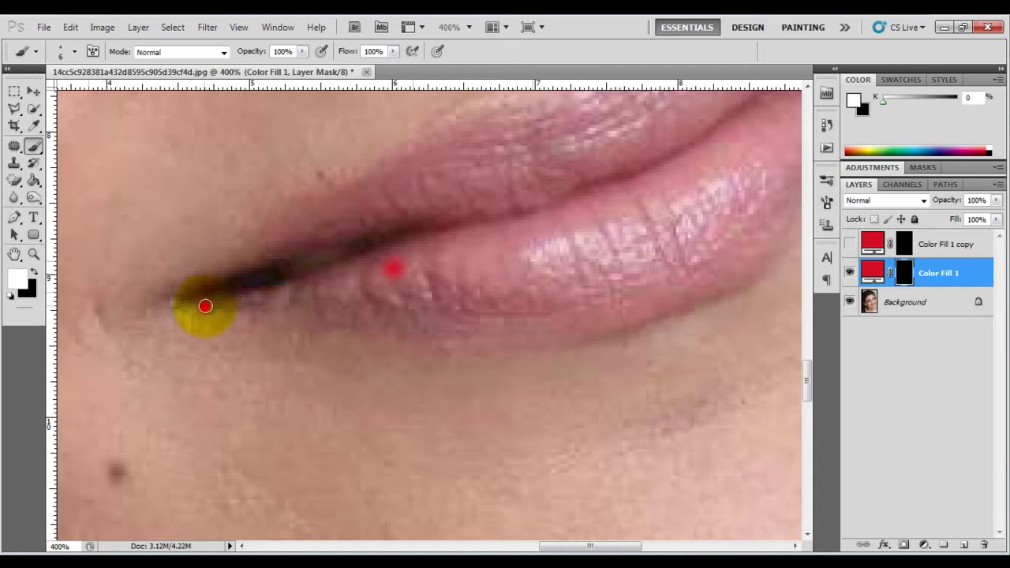
- Paint white along the lower-lip outline: the lip line, corner and bottom edge
mouse_move(438, 238)
mouse_down()
mouse_move(638, 180)
mouse_move(389, 286)
mouse_move(534, 197)
mouse_up()
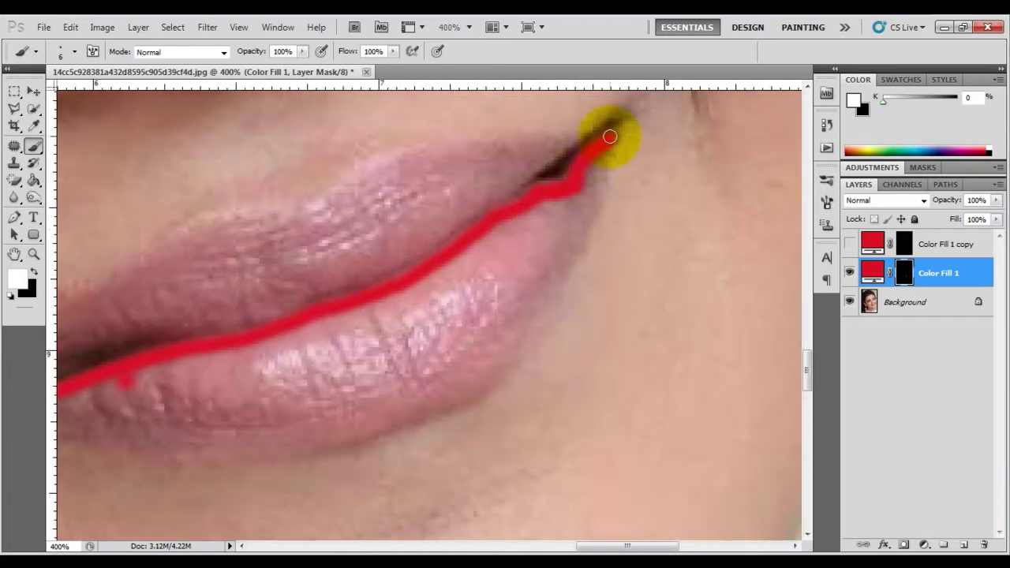
mouse_move(621, 121)
mouse_down()
mouse_move(591, 207)
mouse_move(575, 232)
mouse_move(598, 158)
mouse_move(500, 342)
mouse_move(524, 316)
mouse_move(524, 234)
mouse_move(535, 258)
mouse_up()
key(bracketright)
key(bracketright)
key(bracketright)
scroll(236, 311, down, 3)
scroll(208, 333, left, 5)
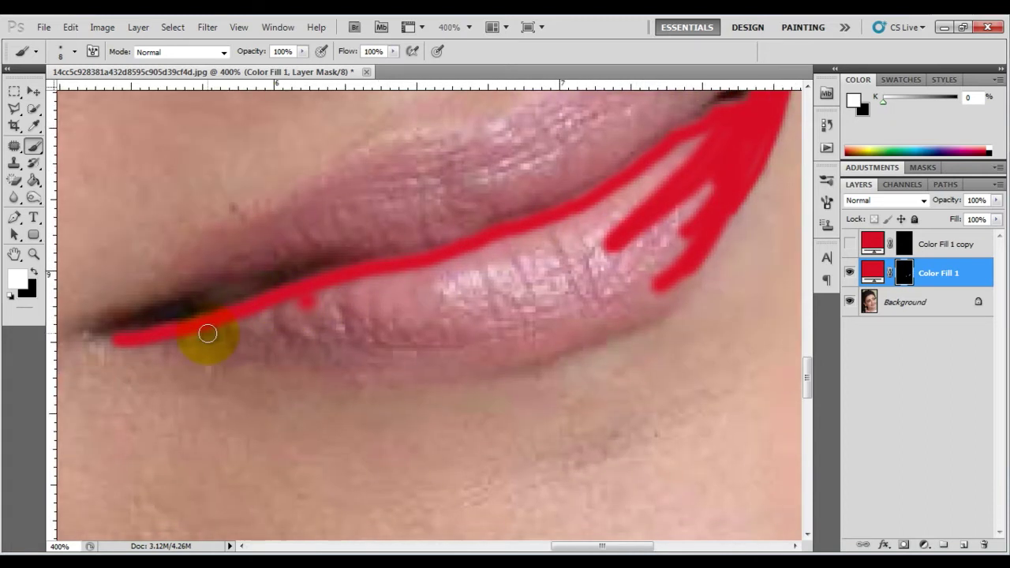
mouse_move(322, 353)
mouse_down()
mouse_move(518, 342)
mouse_move(691, 270)
mouse_up()
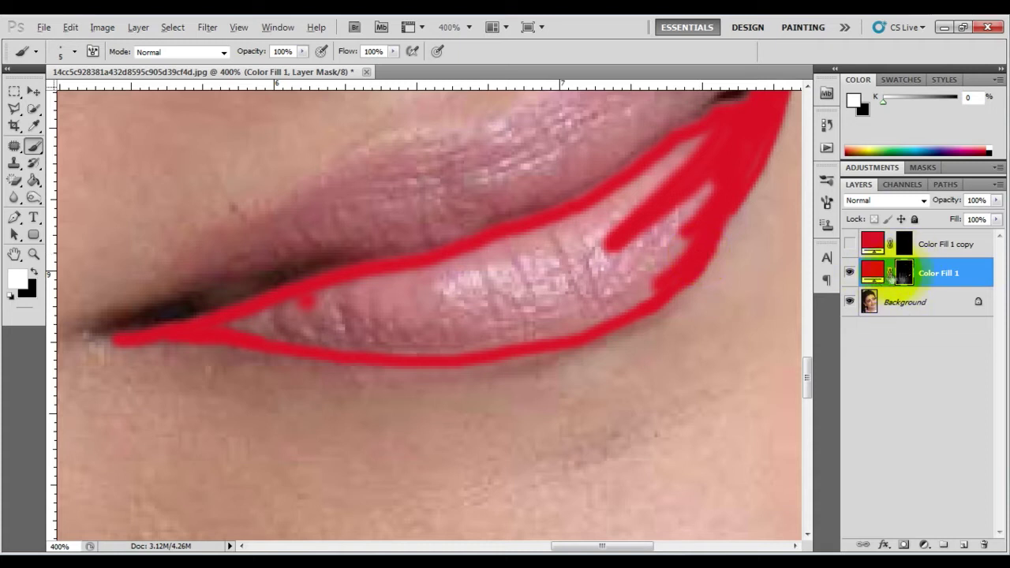
- Fill the lower-lip outline with white on the mask view, then return to the composite
alt+click(905, 273)
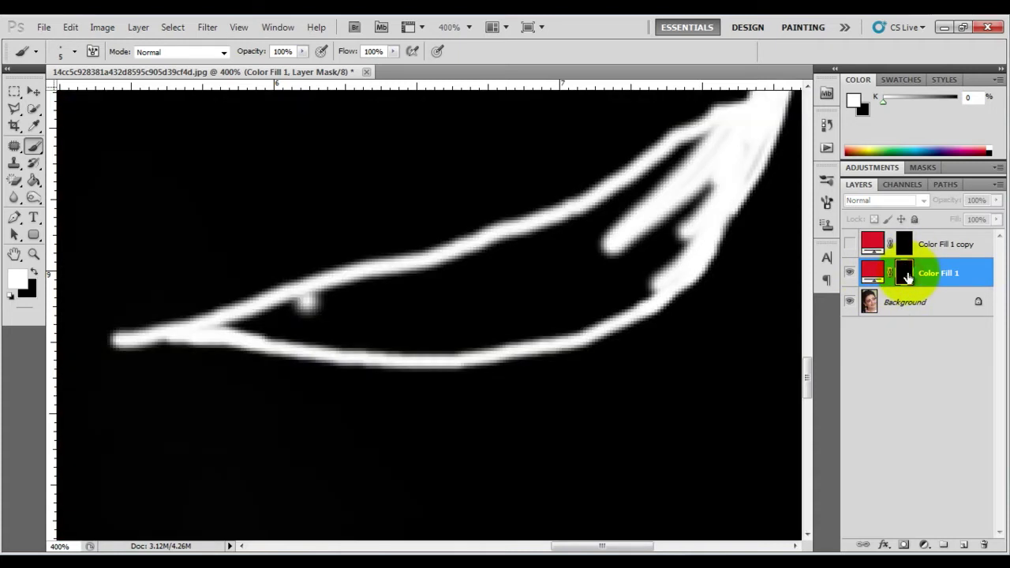
drag(249, 275, 232, 340)
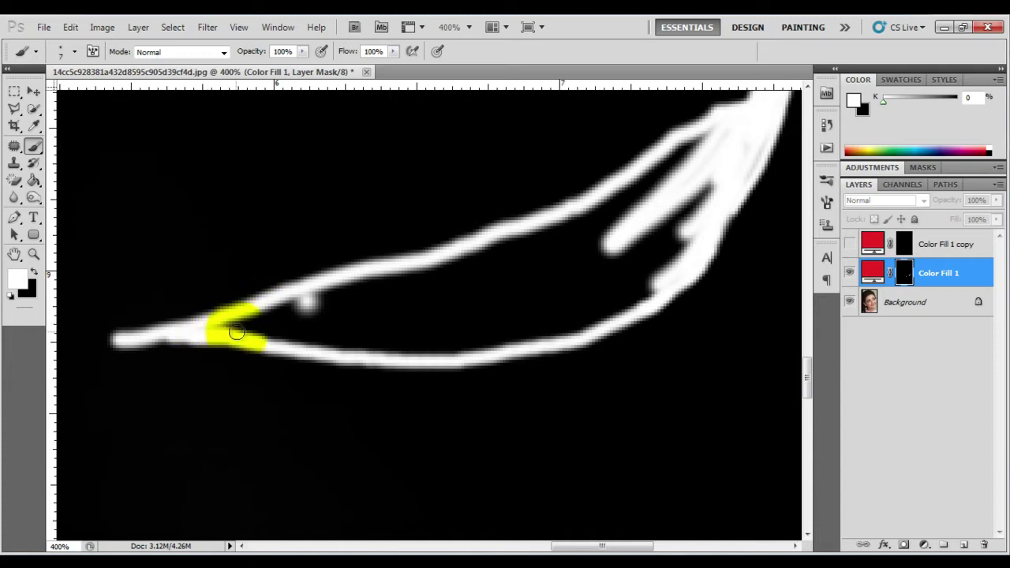
mouse_move(221, 325)
mouse_down()
mouse_move(235, 323)
mouse_move(210, 330)
mouse_move(463, 252)
mouse_move(597, 198)
mouse_move(672, 153)
mouse_move(760, 131)
mouse_move(613, 316)
mouse_move(254, 332)
mouse_move(451, 342)
mouse_move(576, 326)
mouse_move(720, 181)
mouse_move(676, 158)
mouse_move(563, 332)
mouse_move(308, 323)
mouse_move(498, 247)
mouse_move(647, 252)
mouse_move(473, 329)
mouse_move(388, 307)
mouse_move(604, 261)
mouse_move(568, 253)
mouse_move(592, 285)
mouse_move(332, 339)
mouse_move(473, 320)
mouse_move(218, 326)
mouse_up()
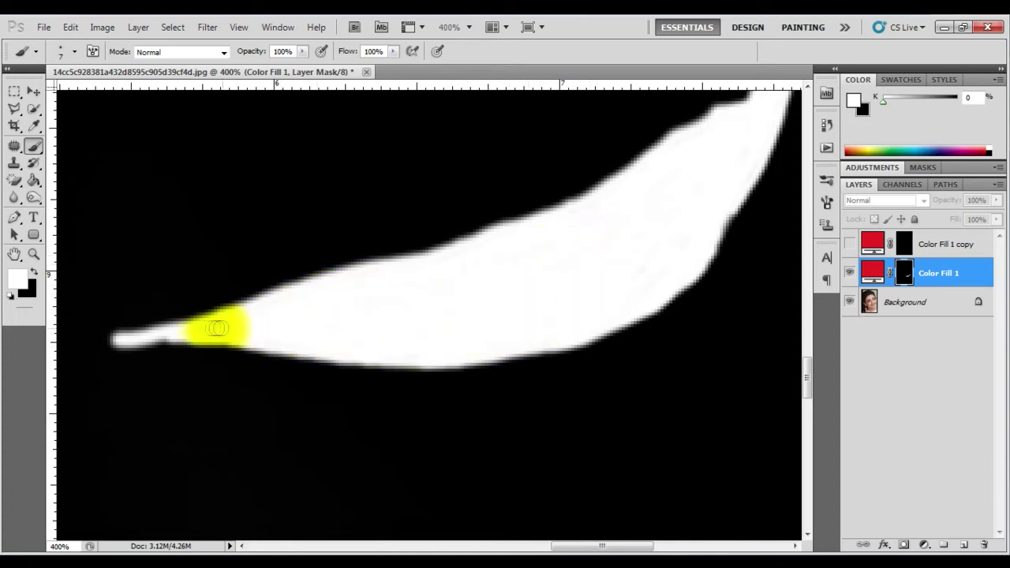
key(ctrl+minus)
key(ctrl+minus)
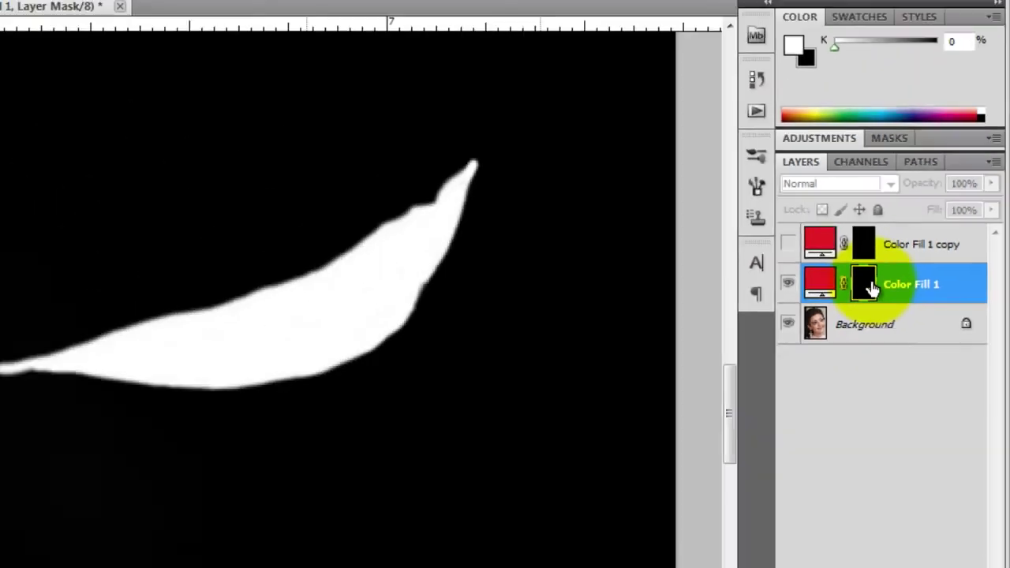
alt+click(872, 288)
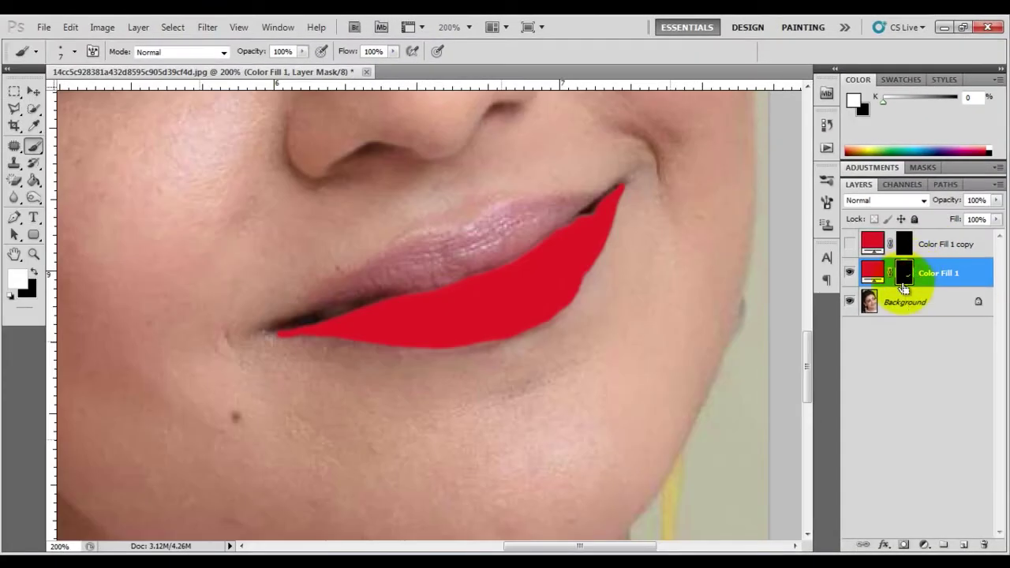
- Zoom to 300% on the lips and switch Color Fill 1 to the Soft Light blend mode
key(ctrl+plus)
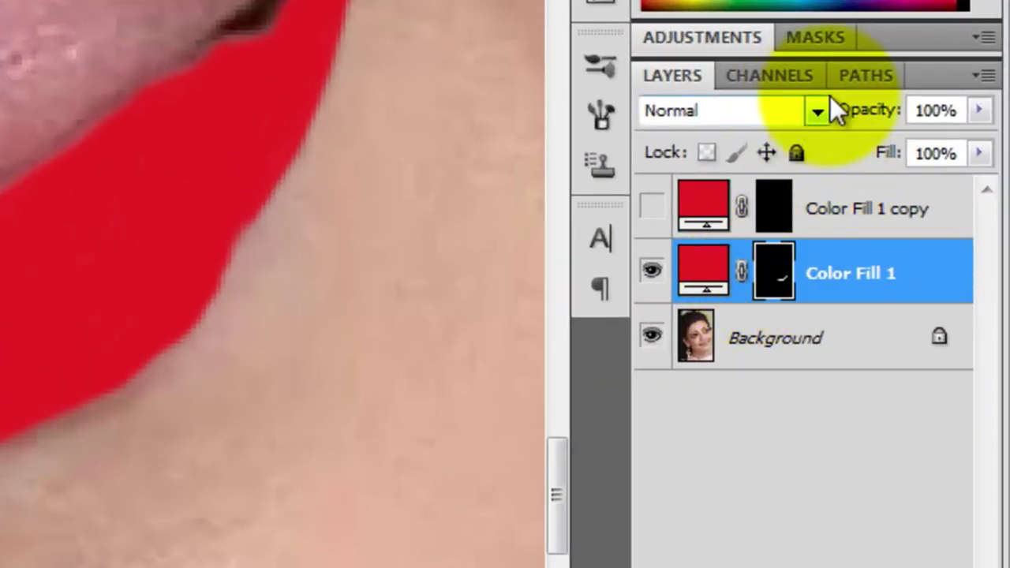
click(818, 119)
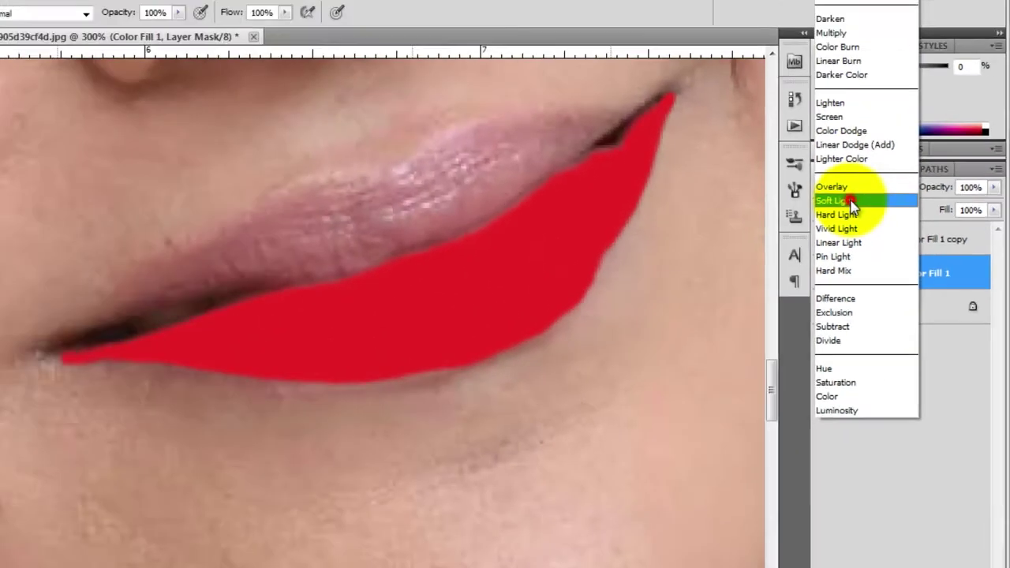
click(852, 207)
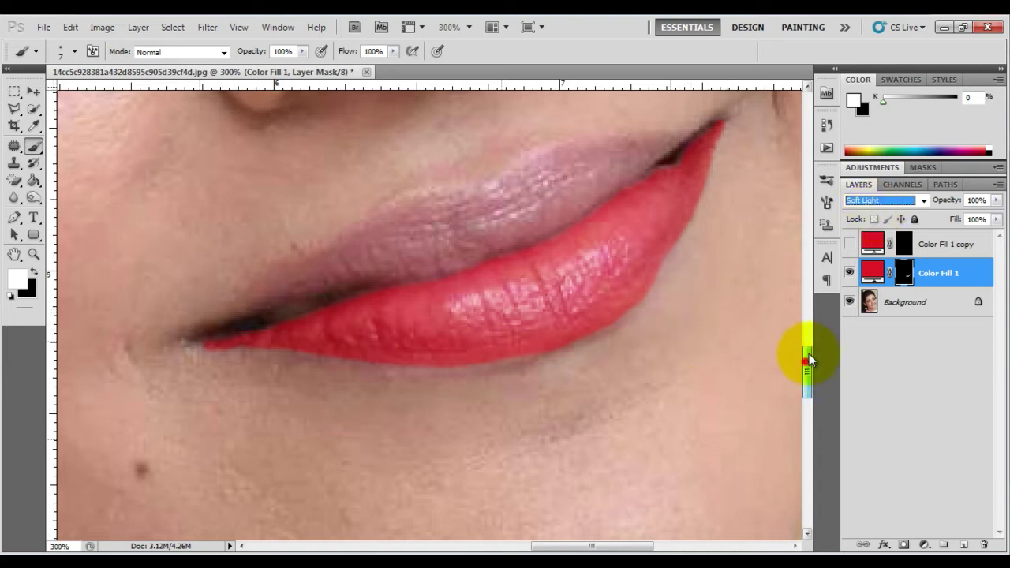
scroll(812, 355, up, 3)
scroll(816, 353, down, 3)
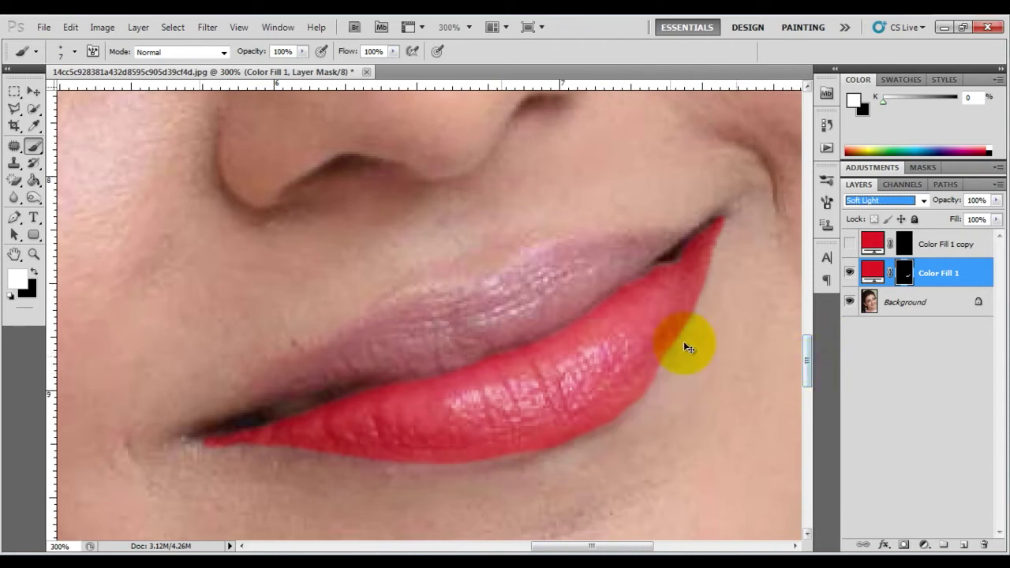
- Pan to the lower lip's right corner at 400% and ready a black brush on Color Fill 1's mask
click(33, 91)
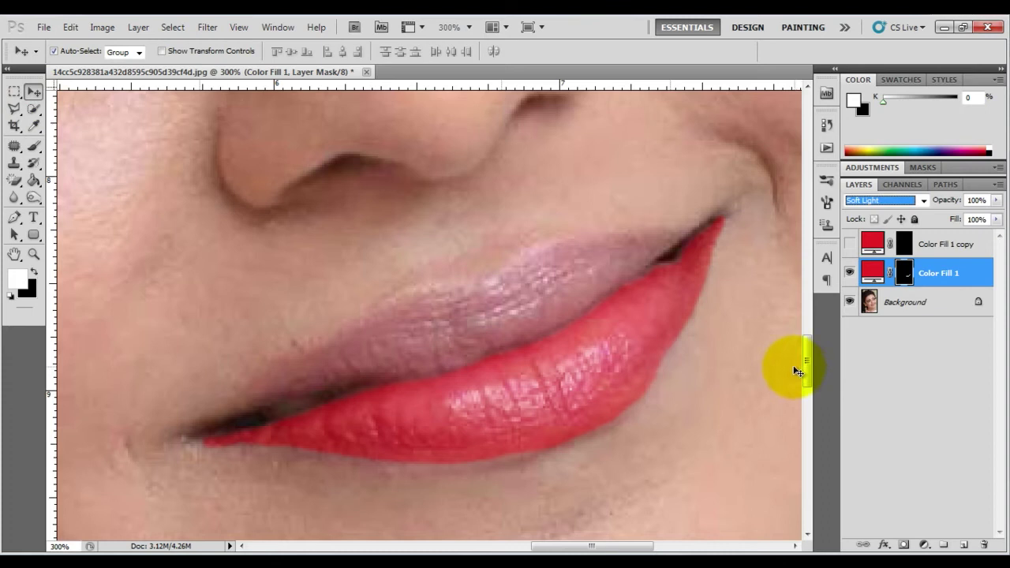
click(726, 363)
key(ctrl+plus)
mouse_move(730, 360)
mouse_down()
mouse_move(636, 232)
mouse_move(526, 322)
mouse_up()
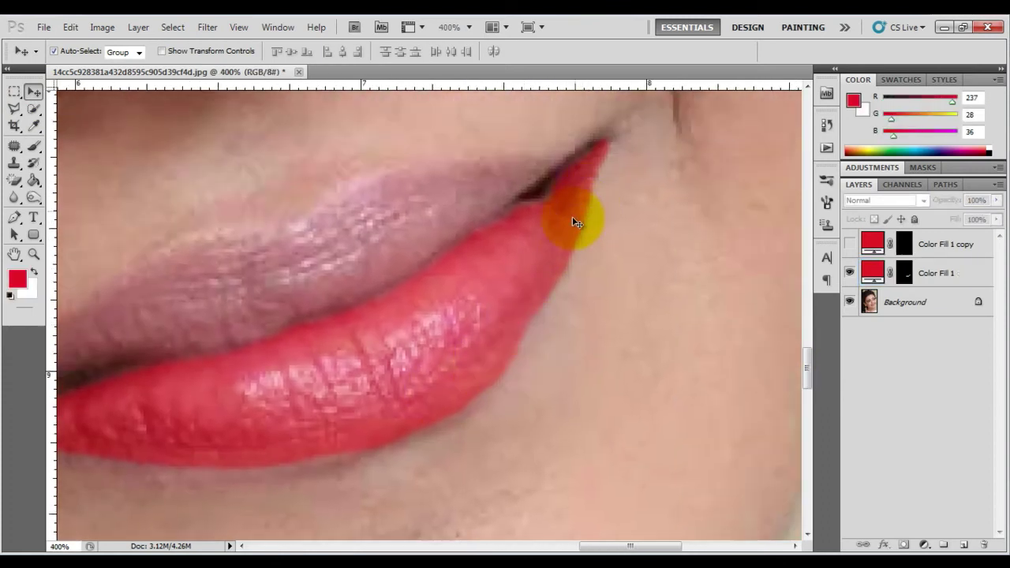
click(904, 273)
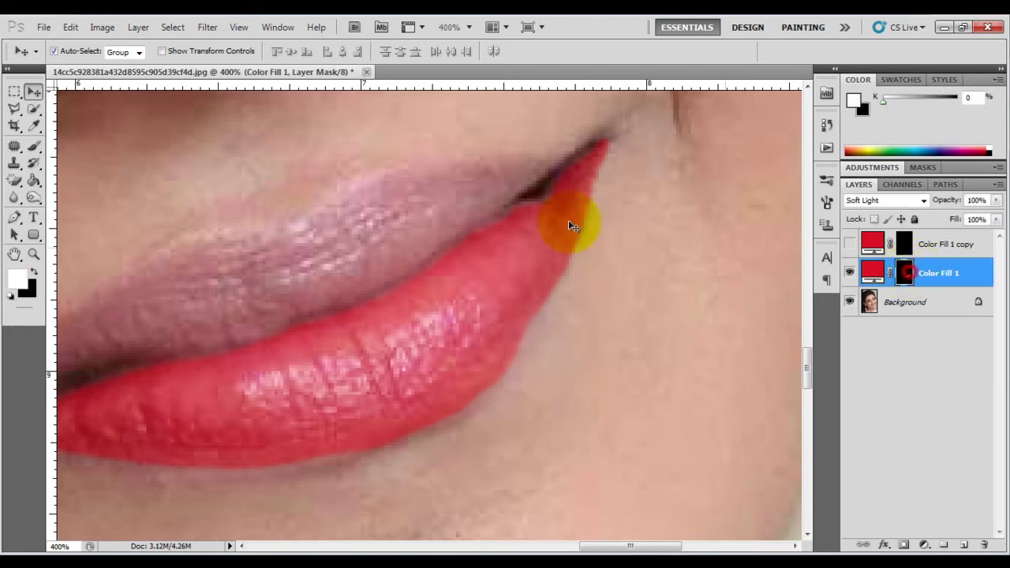
key(b)
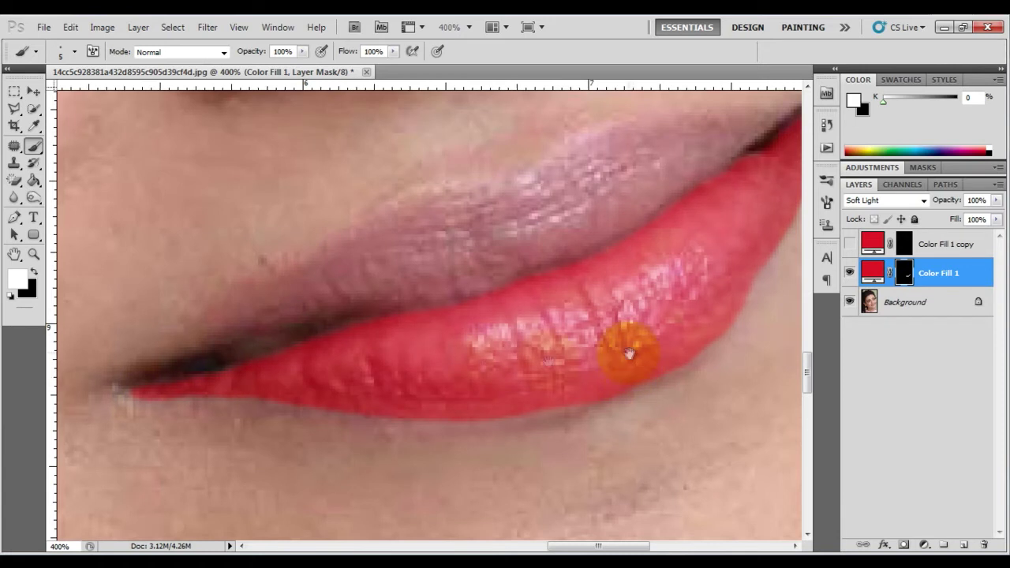
key(x)
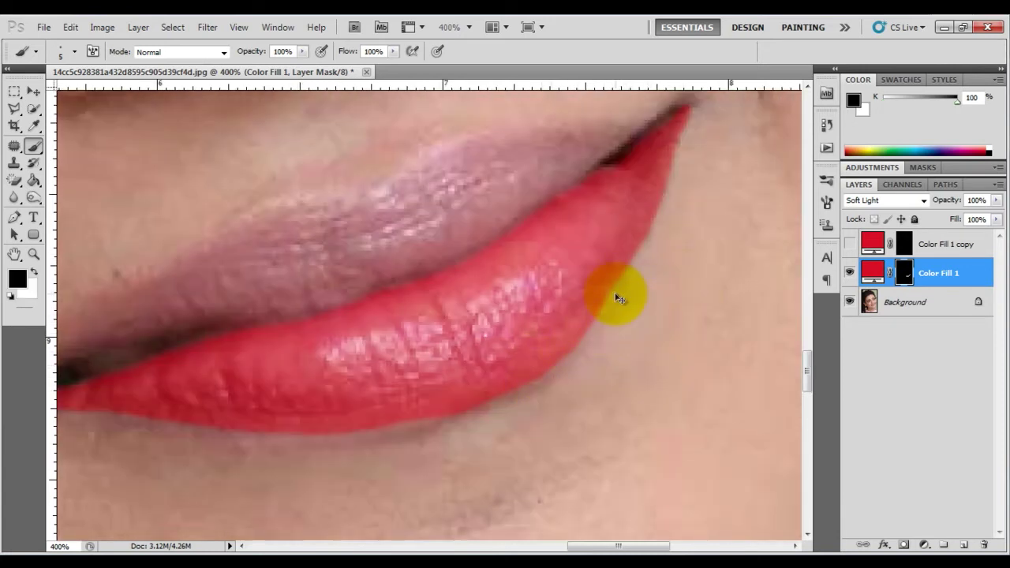
key(ctrl+minus)
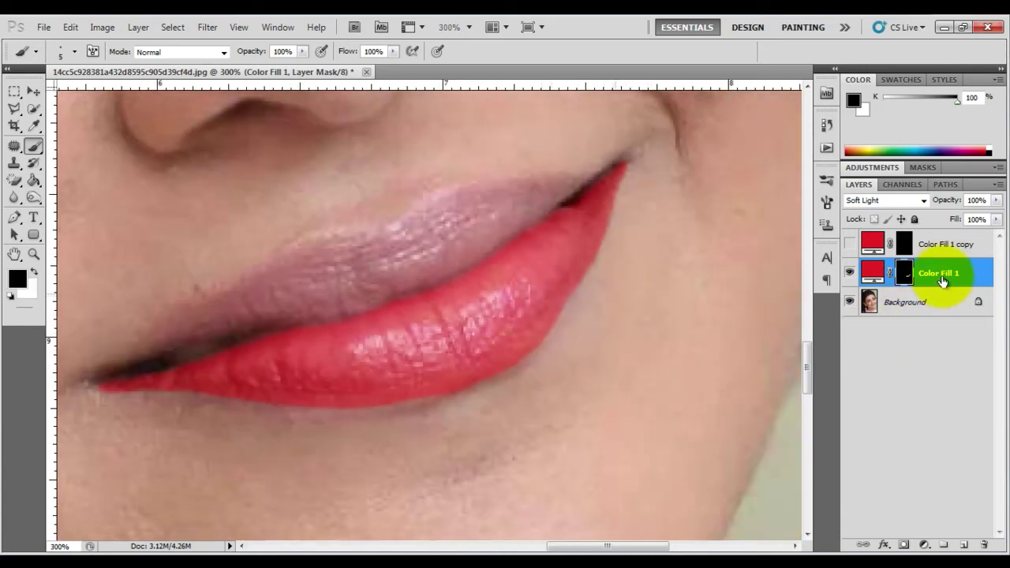
- Duplicate Color Fill 1 as hidden Color Fill 1 copy 2, then reselect Color Fill 1's mask
key(ctrl+j)
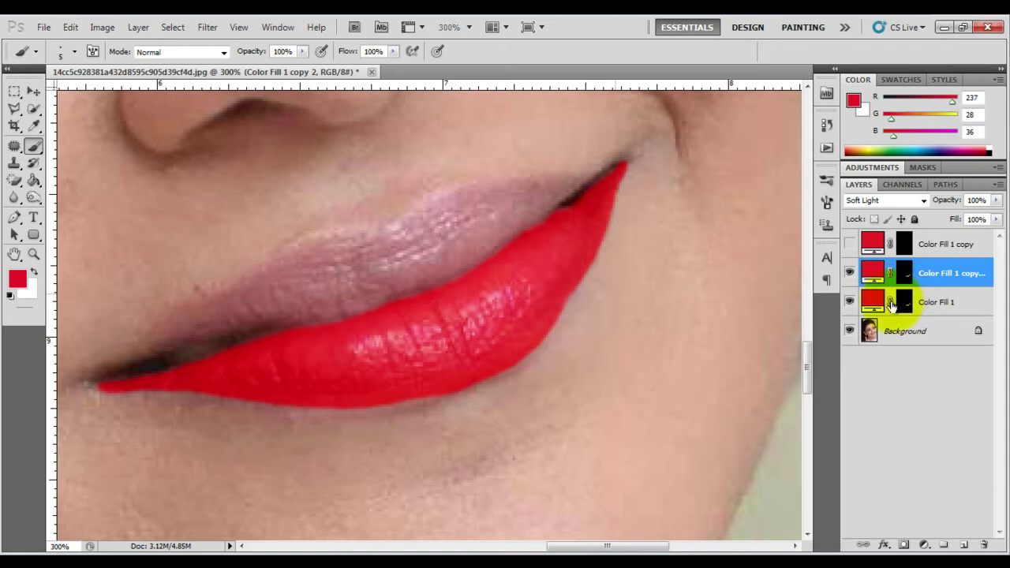
click(850, 272)
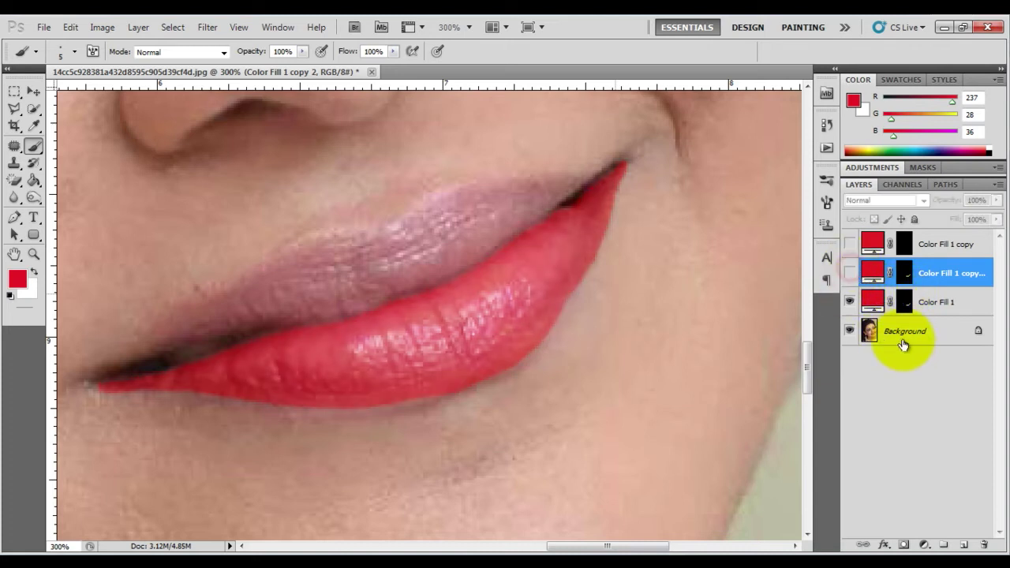
click(879, 305)
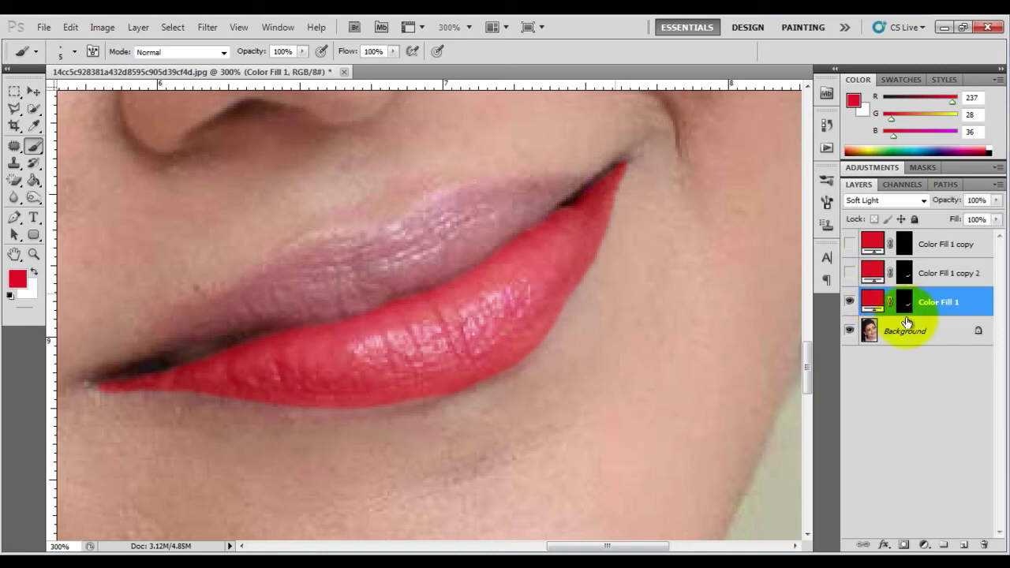
click(905, 304)
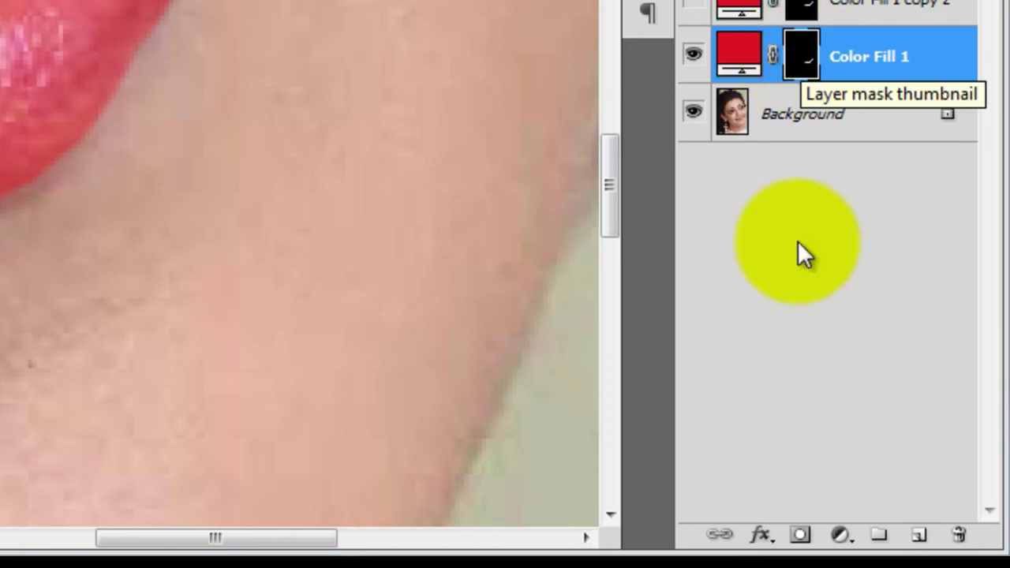
- In Color Fill 1's Blending Options, set Blend If to Red with This Layer feathered 0/121
click(761, 536)
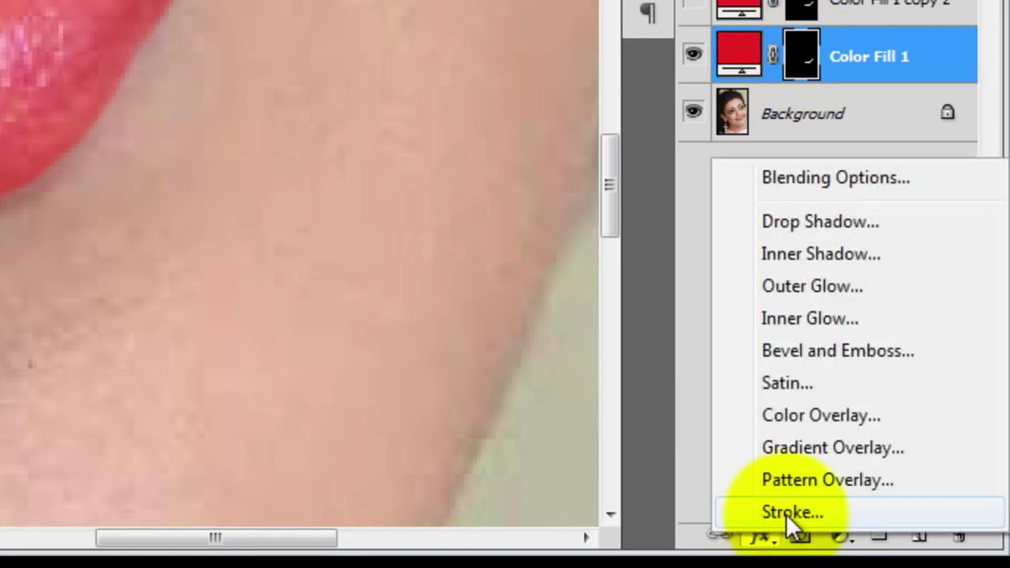
click(817, 179)
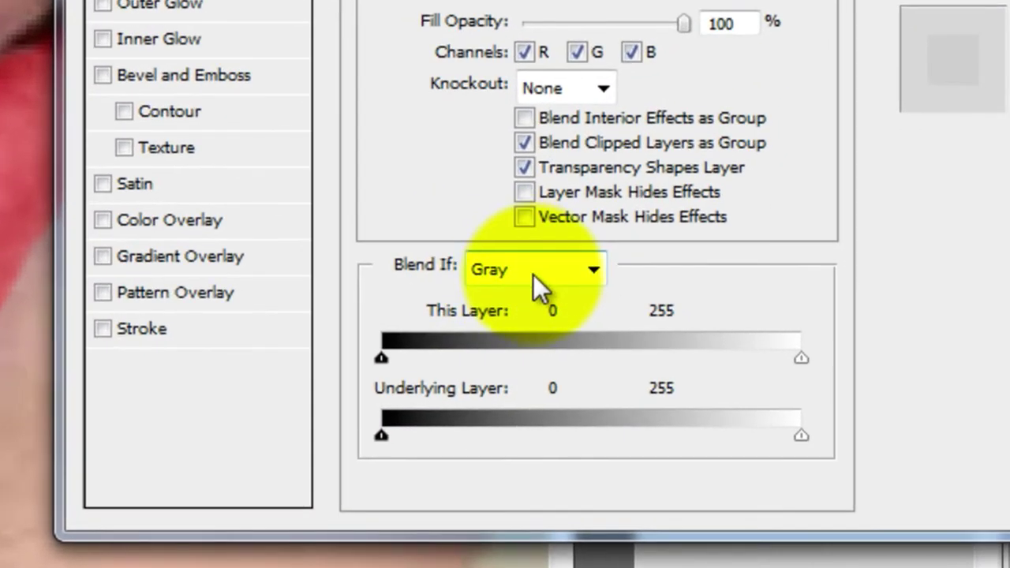
click(535, 275)
click(509, 328)
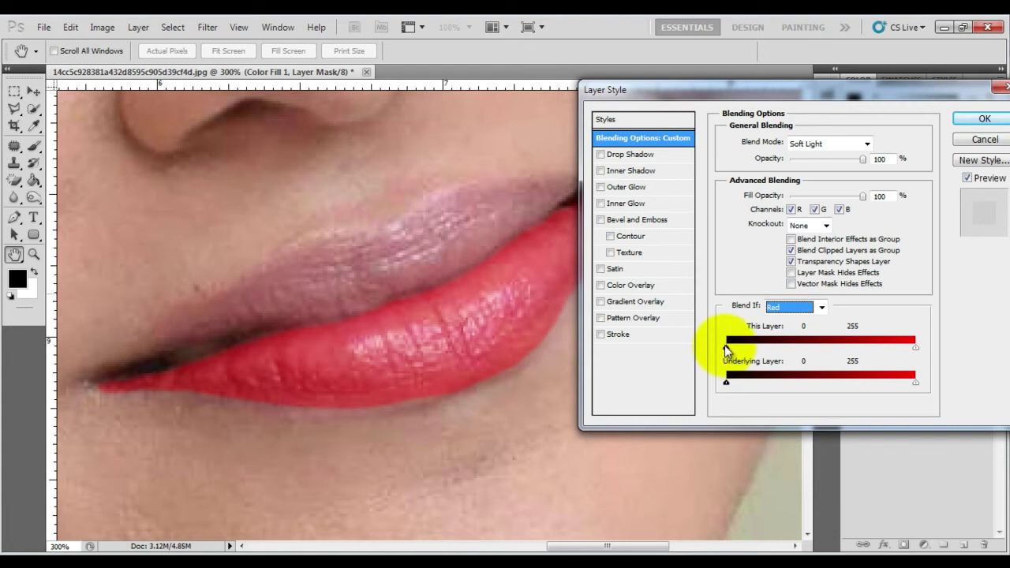
drag(725, 348, 814, 347)
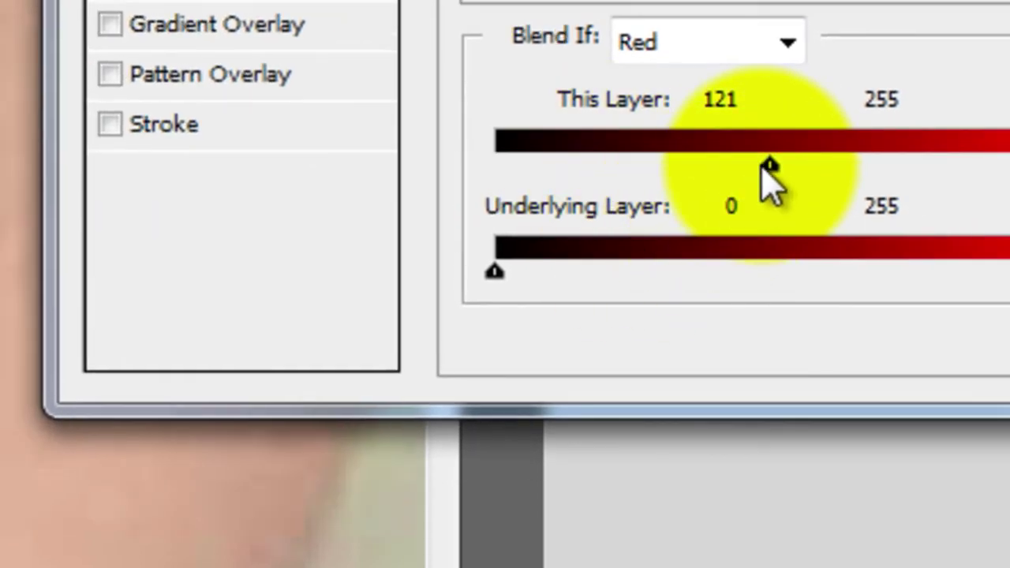
drag(764, 167, 496, 162)
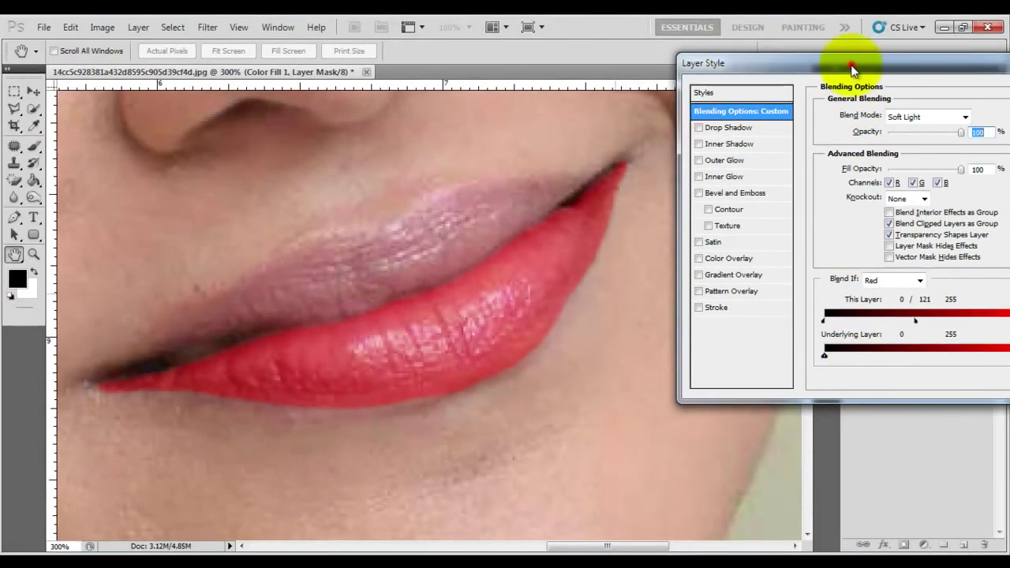
drag(852, 68, 806, 41)
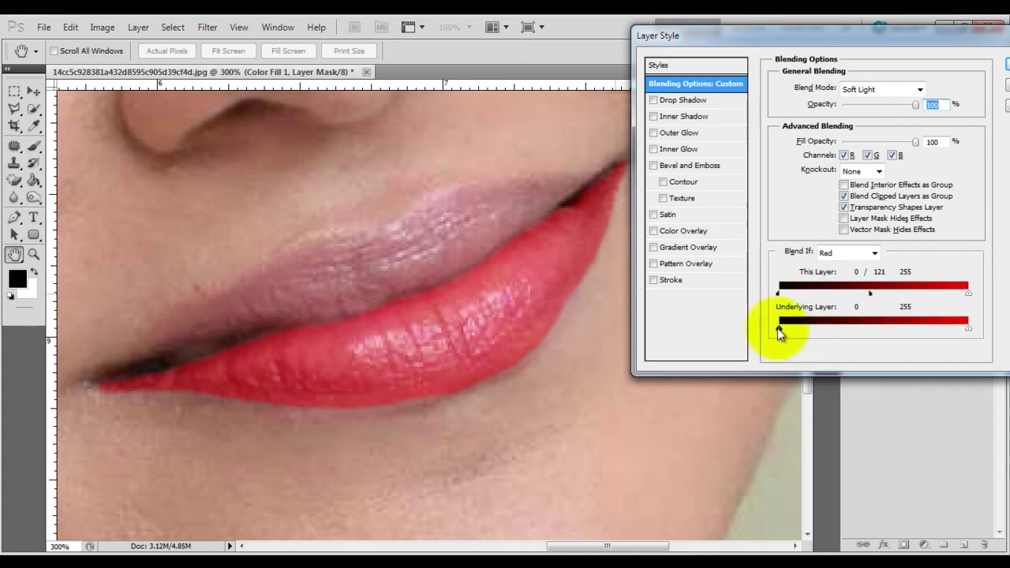
- Set the Red Underlying Layer range to 0/121 and 204/255, then apply
drag(777, 328, 869, 327)
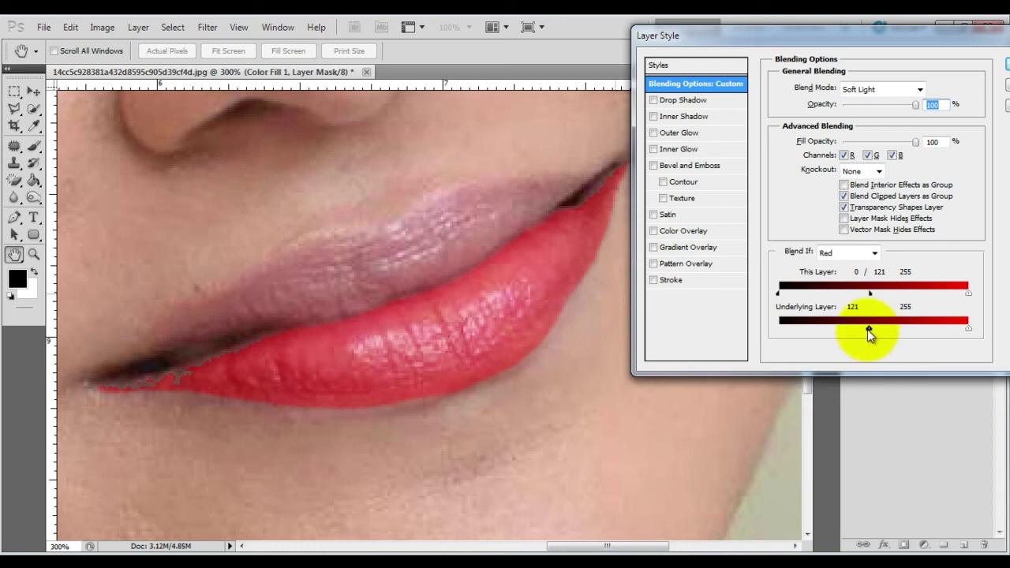
drag(867, 329, 782, 331)
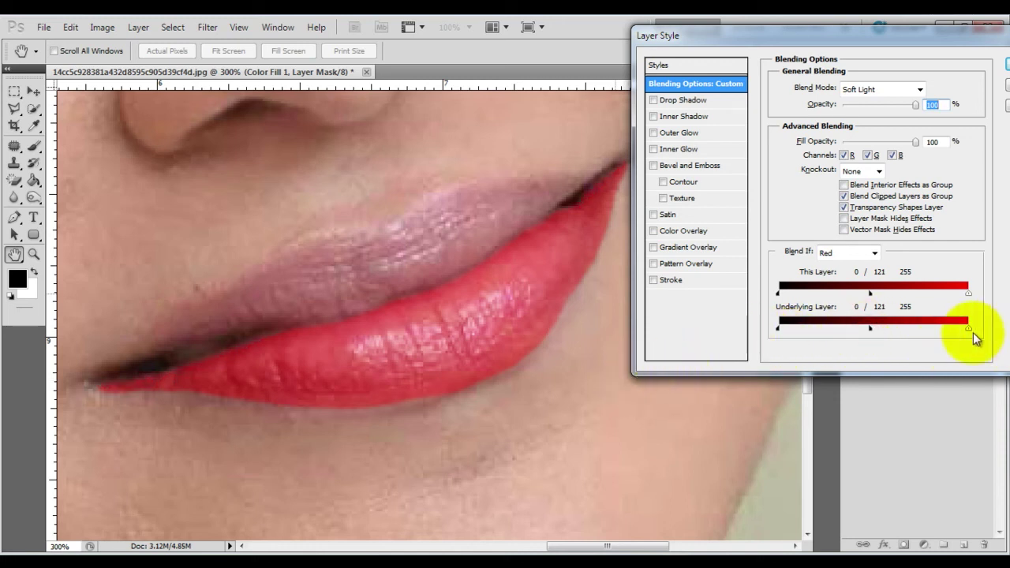
mouse_move(969, 329)
mouse_down()
mouse_move(922, 331)
mouse_move(994, 328)
mouse_up()
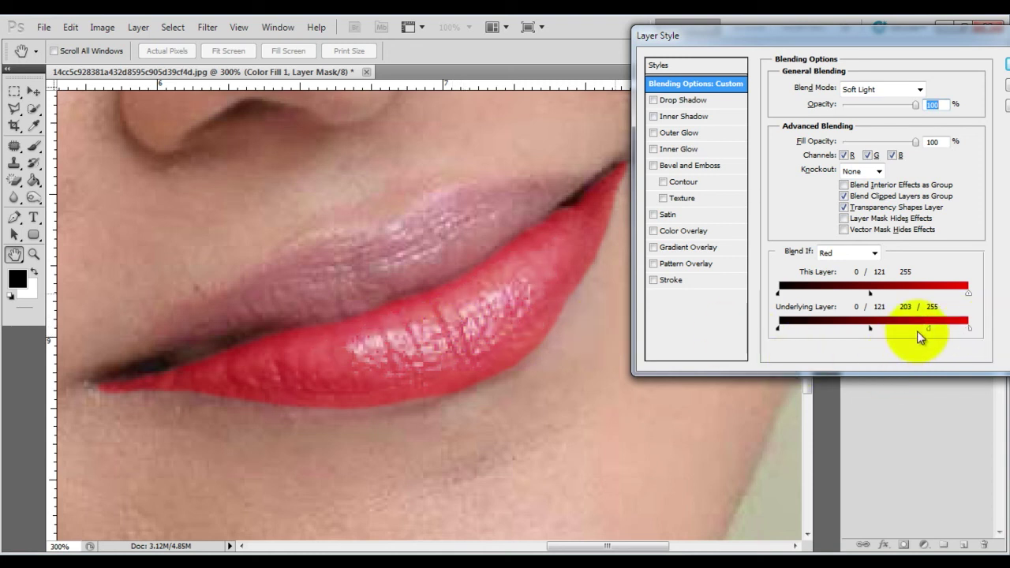
mouse_move(928, 329)
mouse_down()
mouse_move(919, 329)
mouse_move(928, 331)
mouse_up()
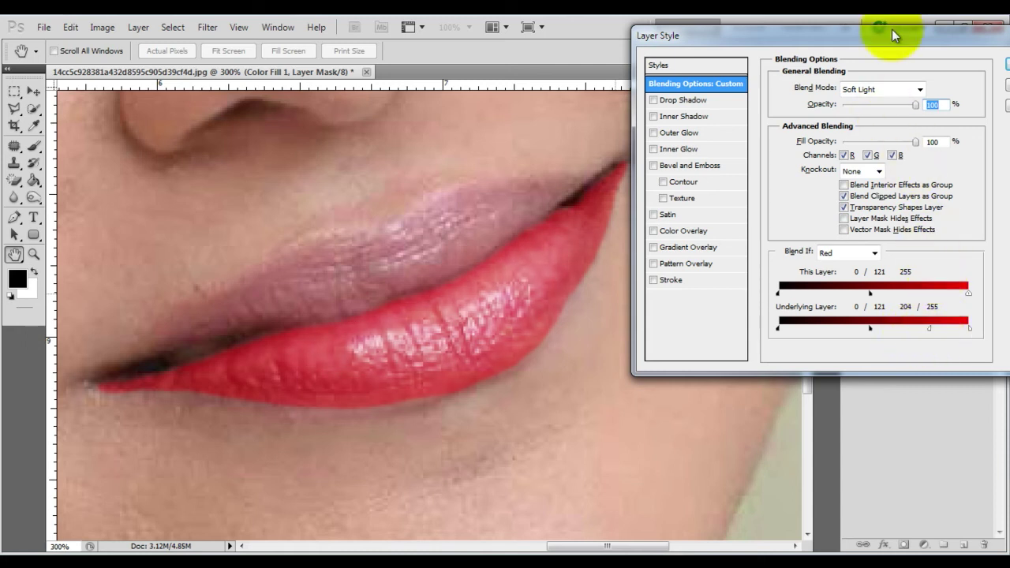
drag(891, 35, 808, 42)
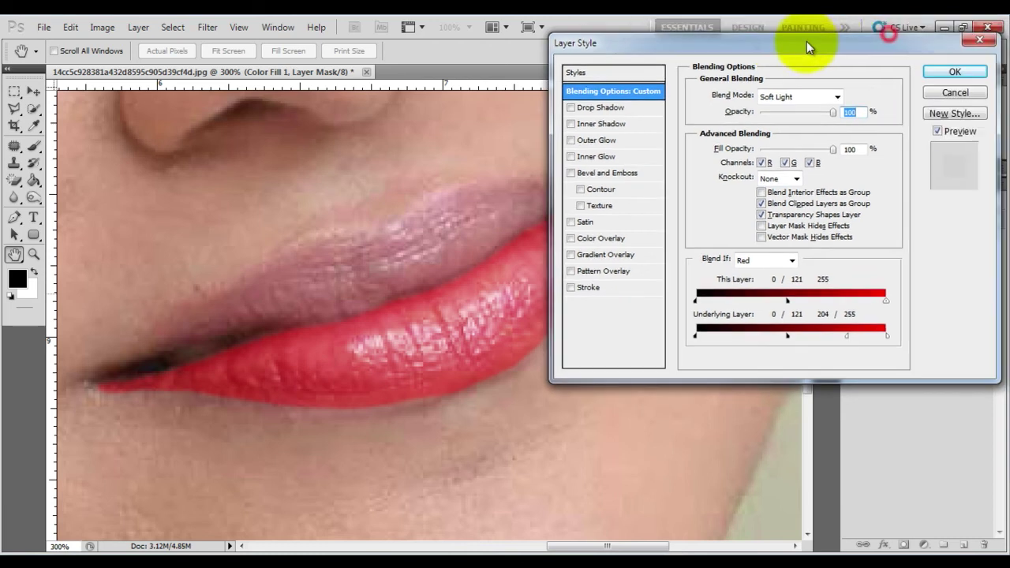
click(949, 73)
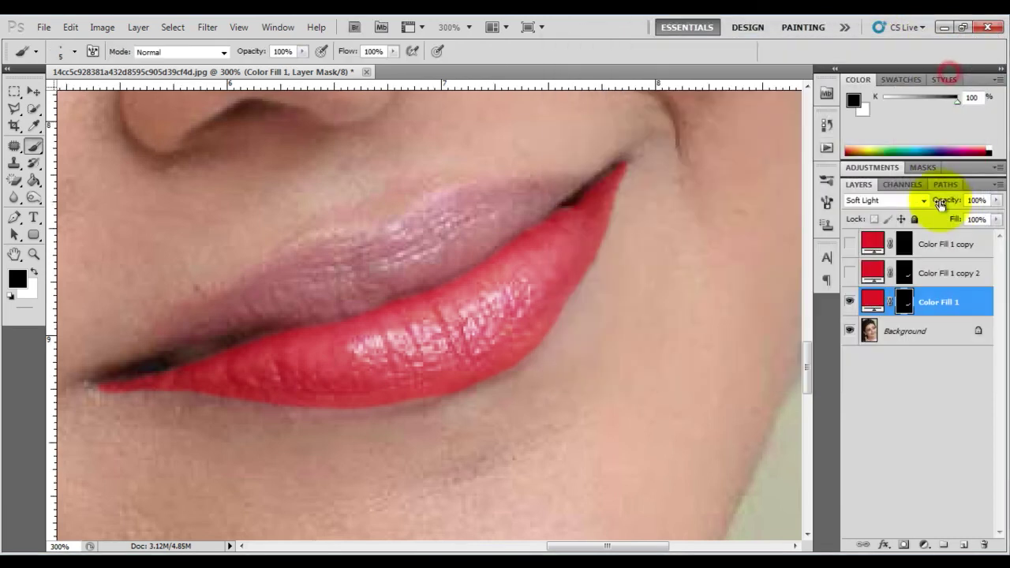
- Duplicate Color Fill 1 copy 2 with Ctrl+J, make copy 2 visible, and select its mask
click(933, 273)
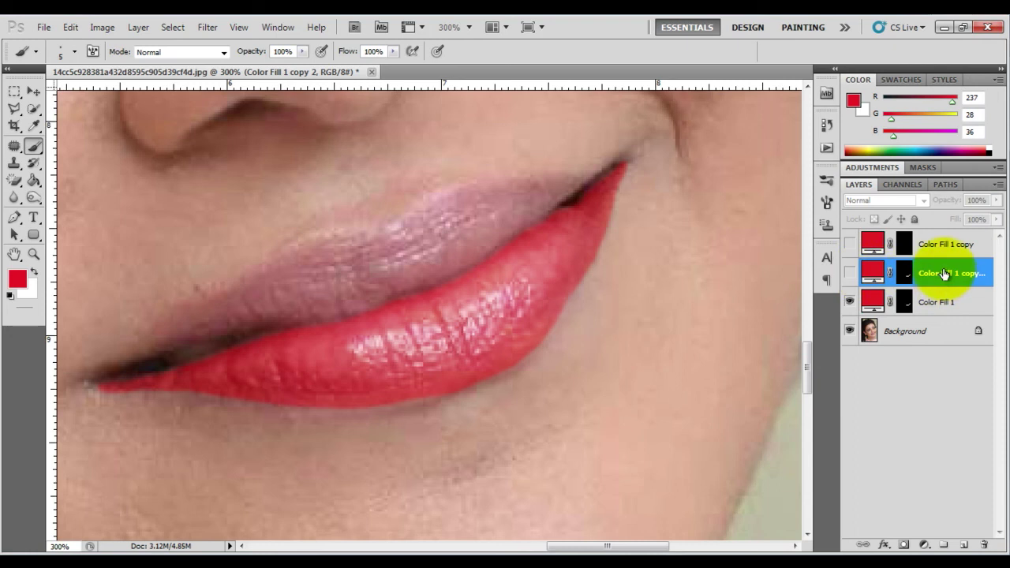
key(ctrl+j)
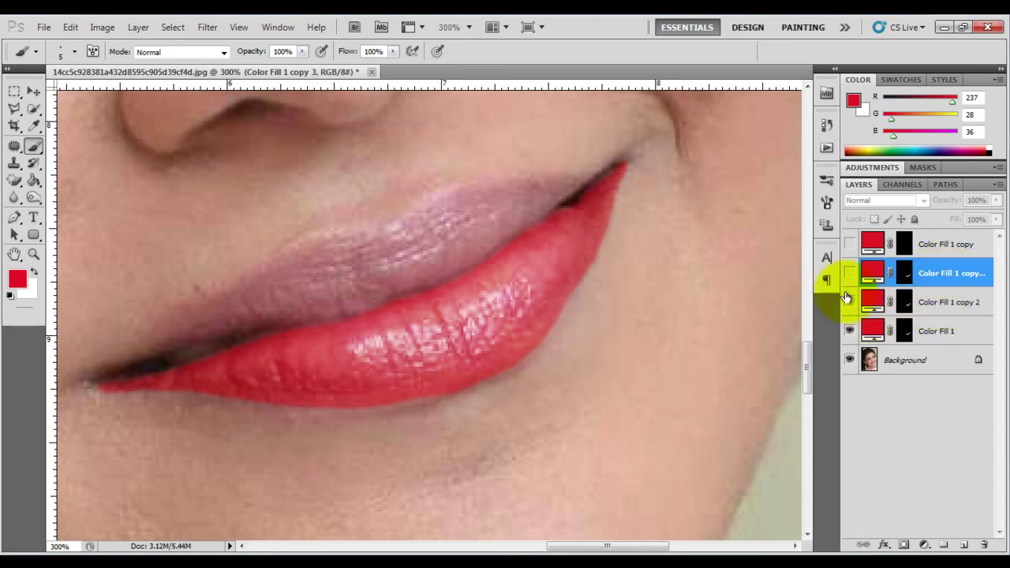
click(849, 303)
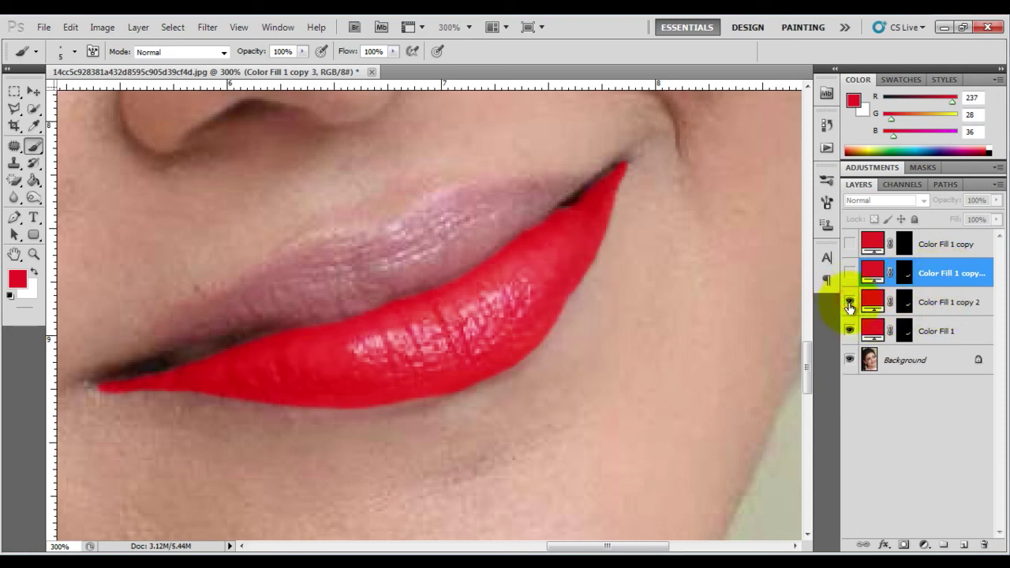
click(905, 302)
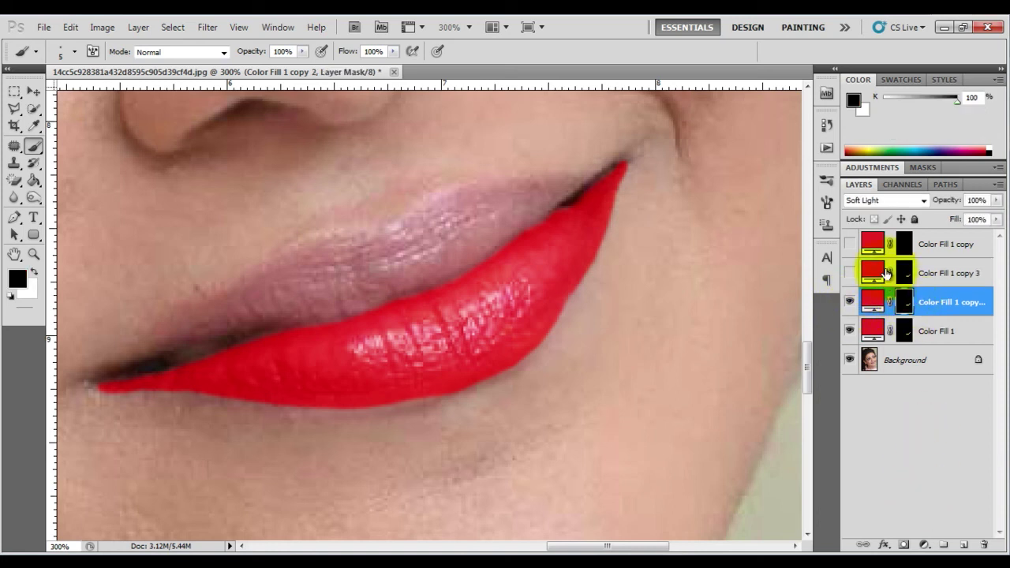
click(883, 545)
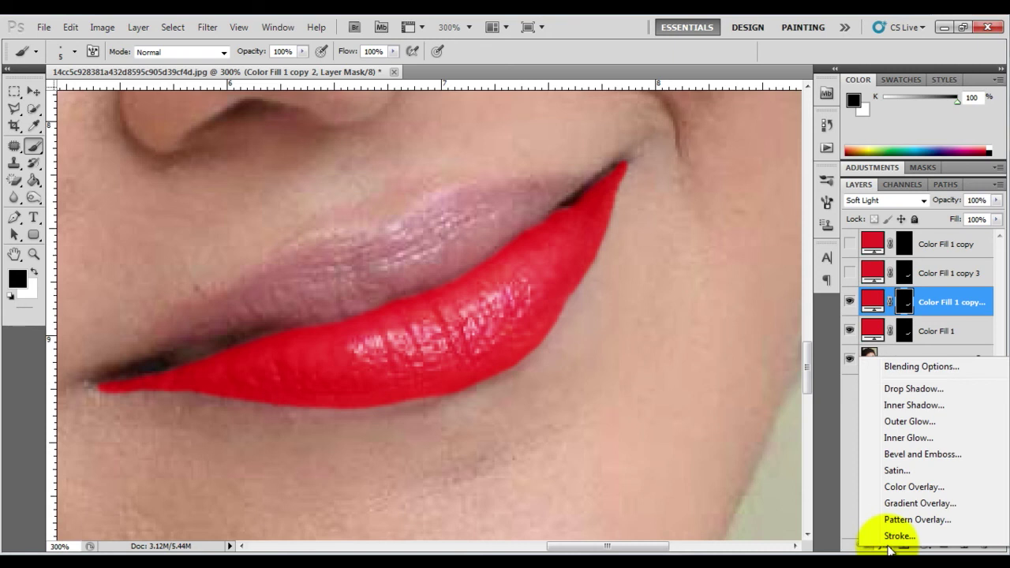
- In copy 2's Blending Options, feather the This Layer gray dark cutoff to 0/87
click(917, 368)
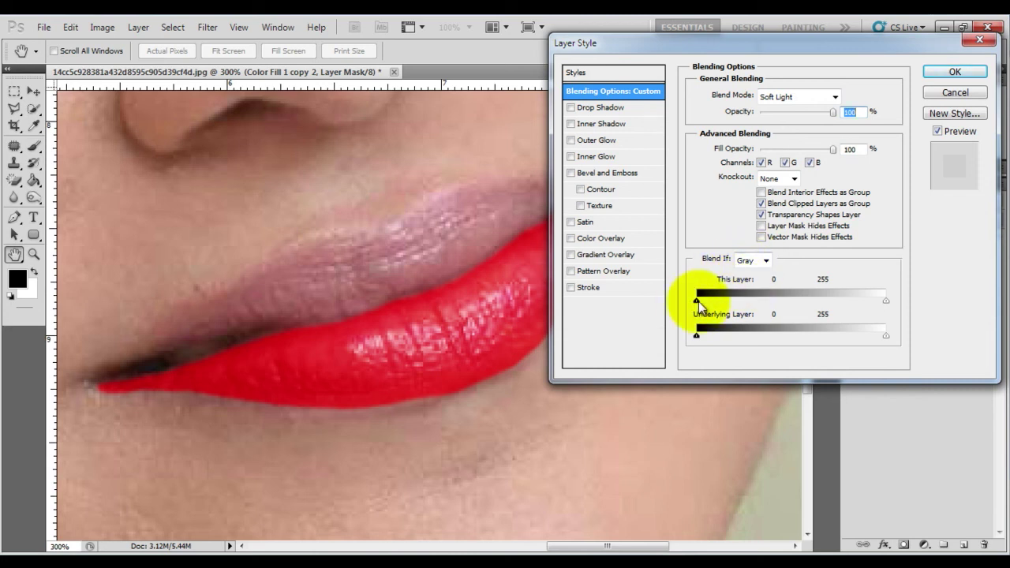
drag(697, 301, 760, 300)
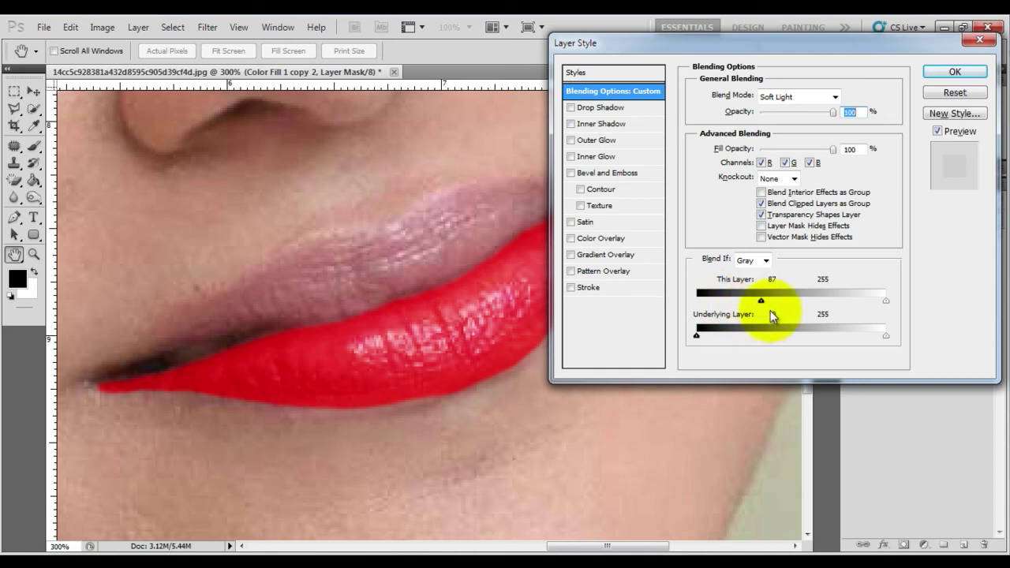
drag(761, 301, 696, 300)
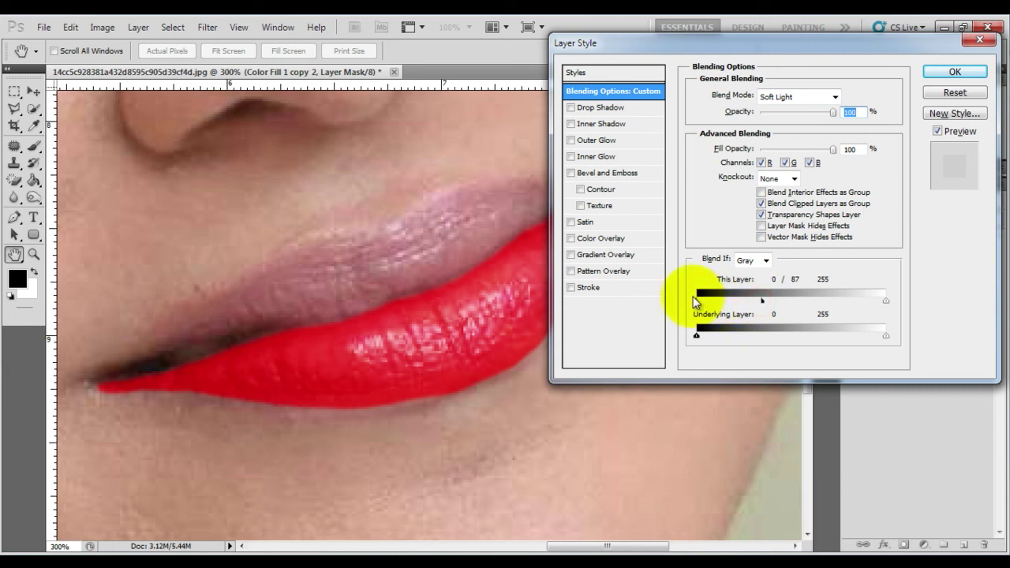
- Feather the Underlying gray range to 0/90 and 184/255, apply, and zoom out to the whole face
drag(696, 337, 764, 341)
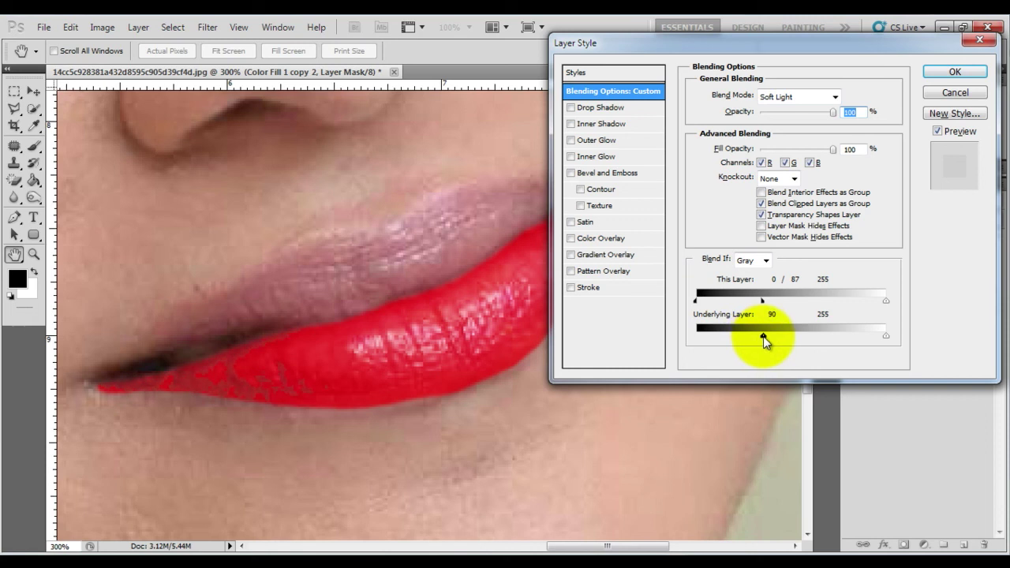
key(alt)
drag(763, 340, 677, 337)
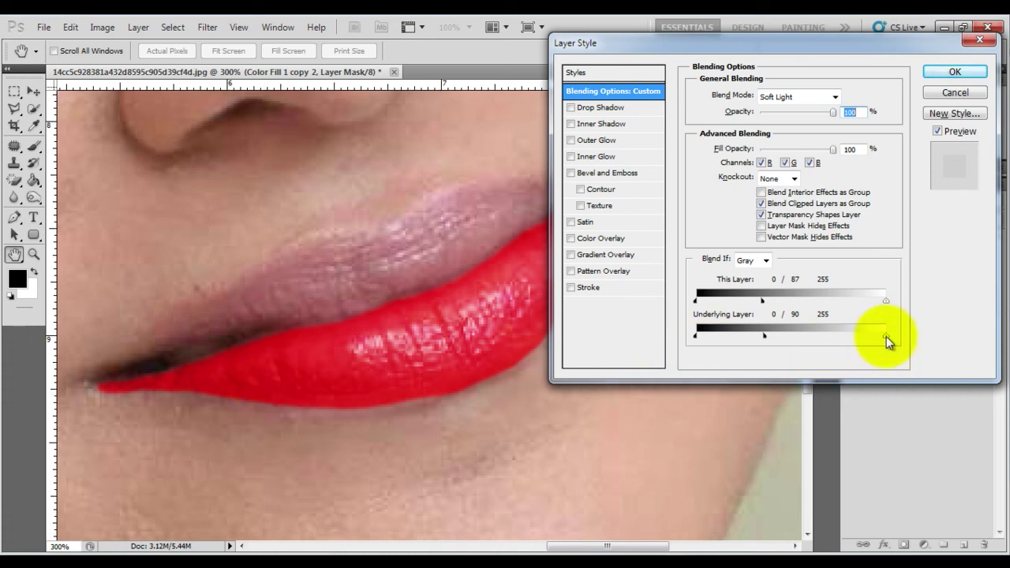
drag(885, 335, 838, 343)
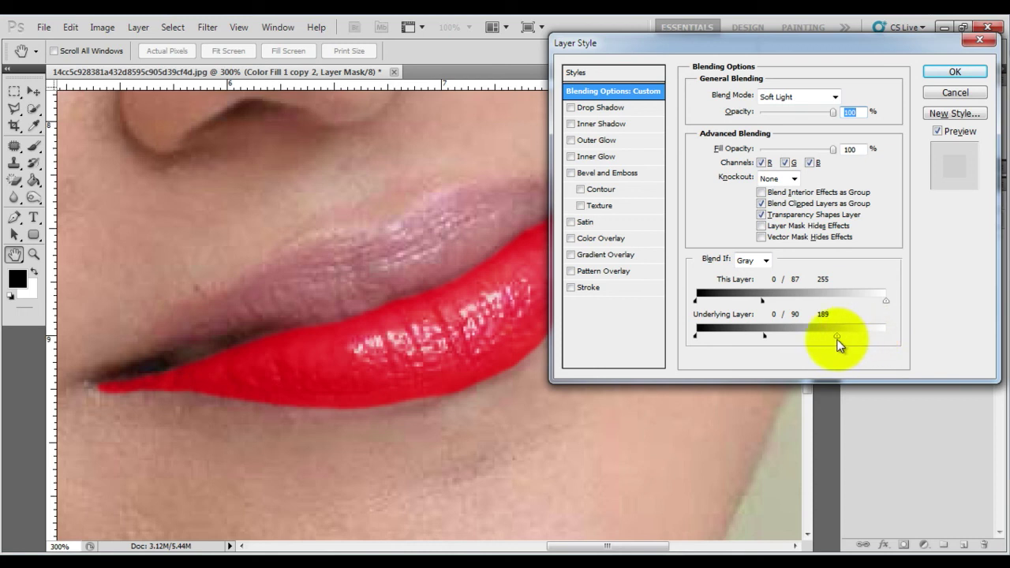
key(alt)
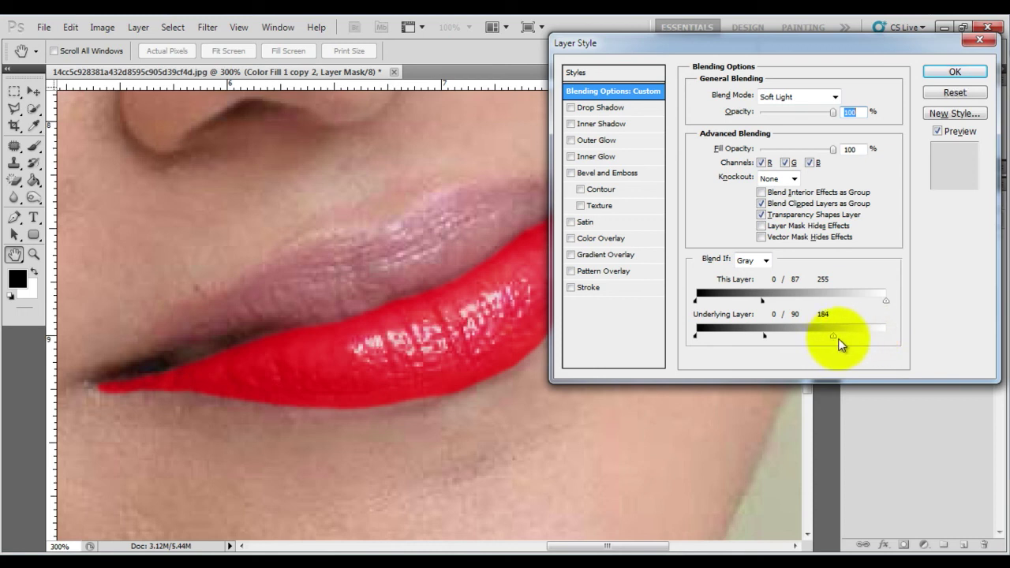
drag(836, 337, 887, 337)
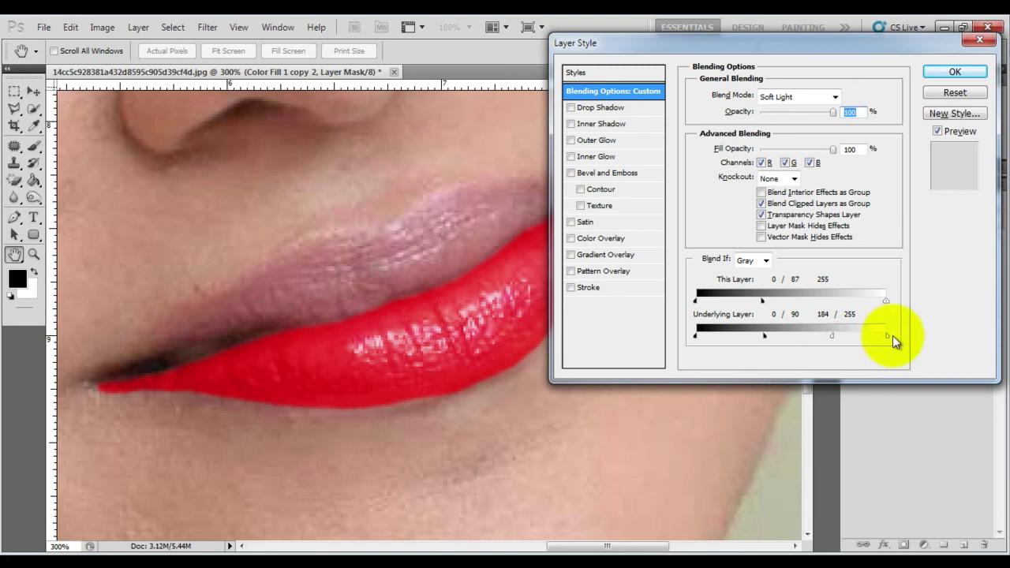
click(956, 71)
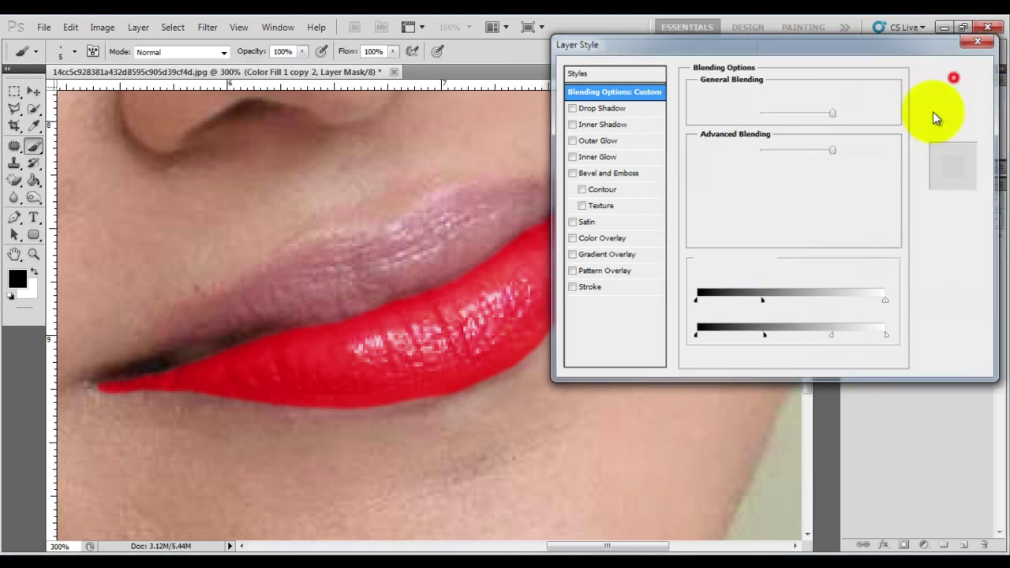
key(ctrl+minus)
key(ctrl+minus)
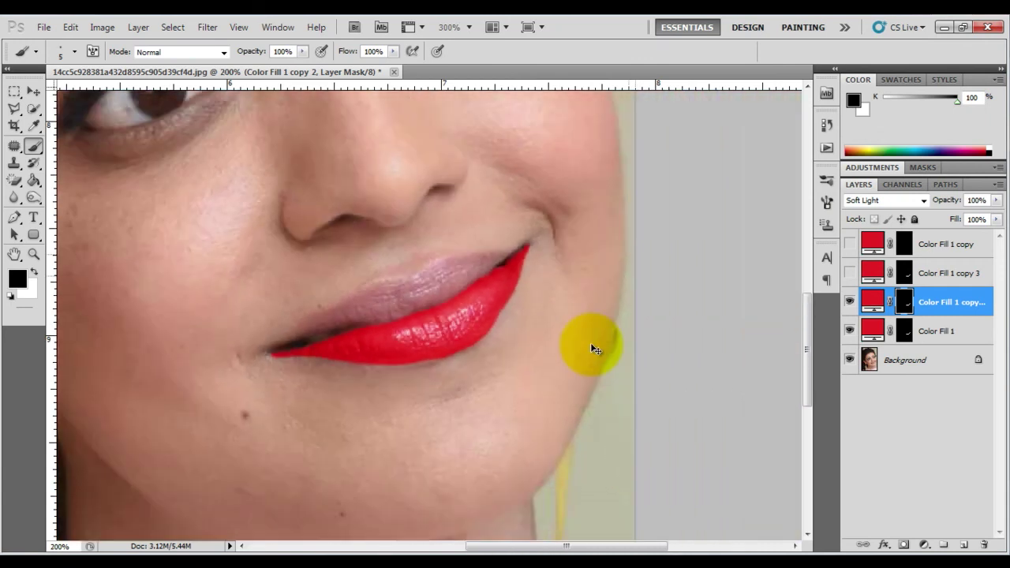